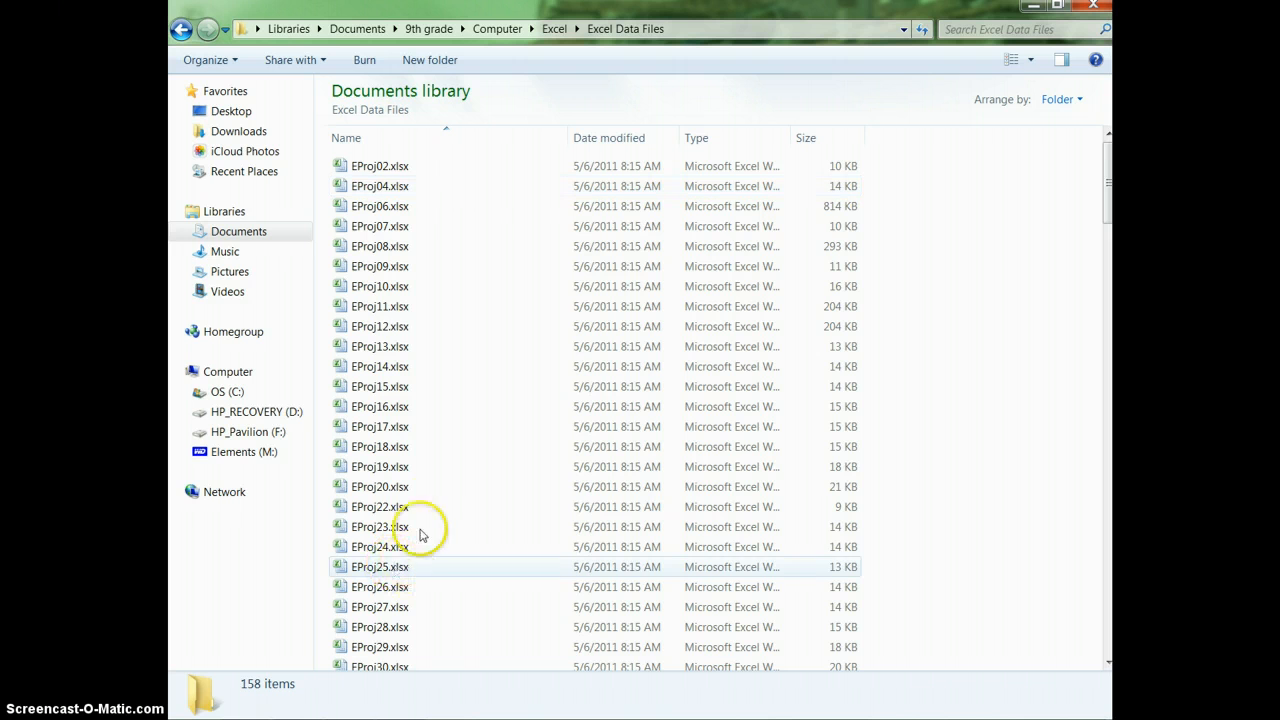
Open the workbook ETry07.xlsx from the Excel Data Files folder.
scroll(423, 500, down, 15)
scroll(423, 500, down, 15)
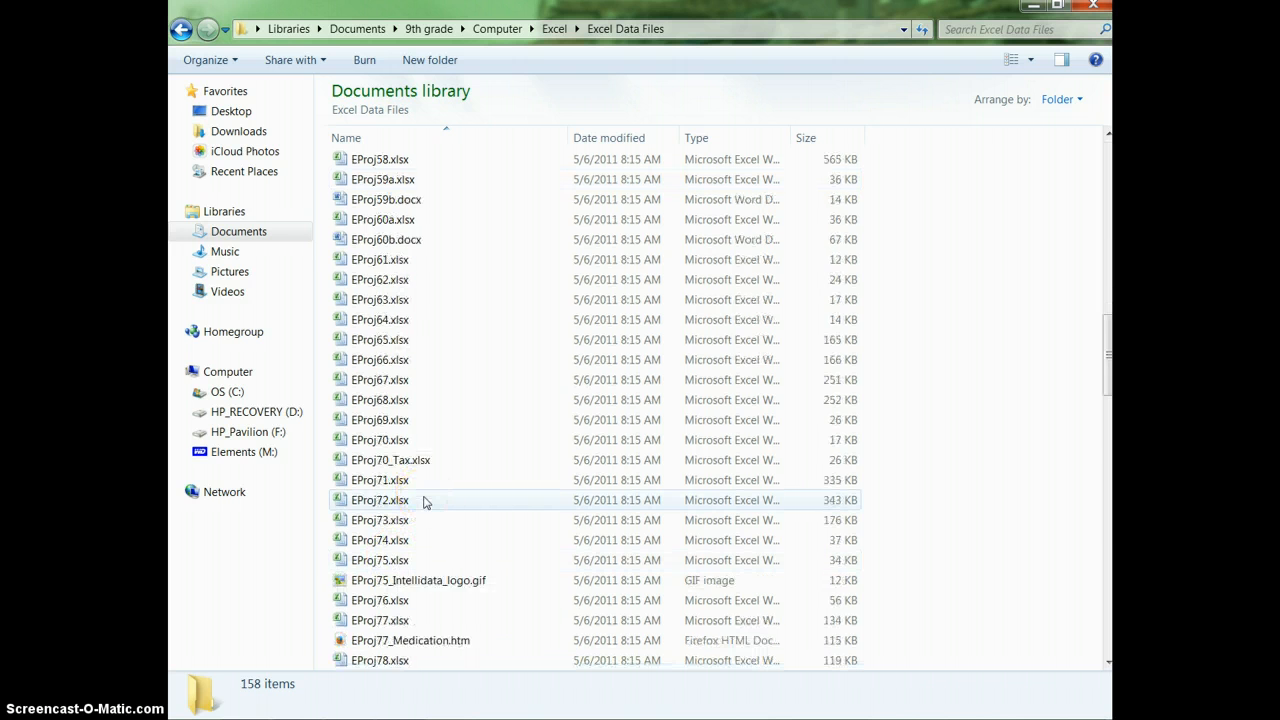
click(416, 448)
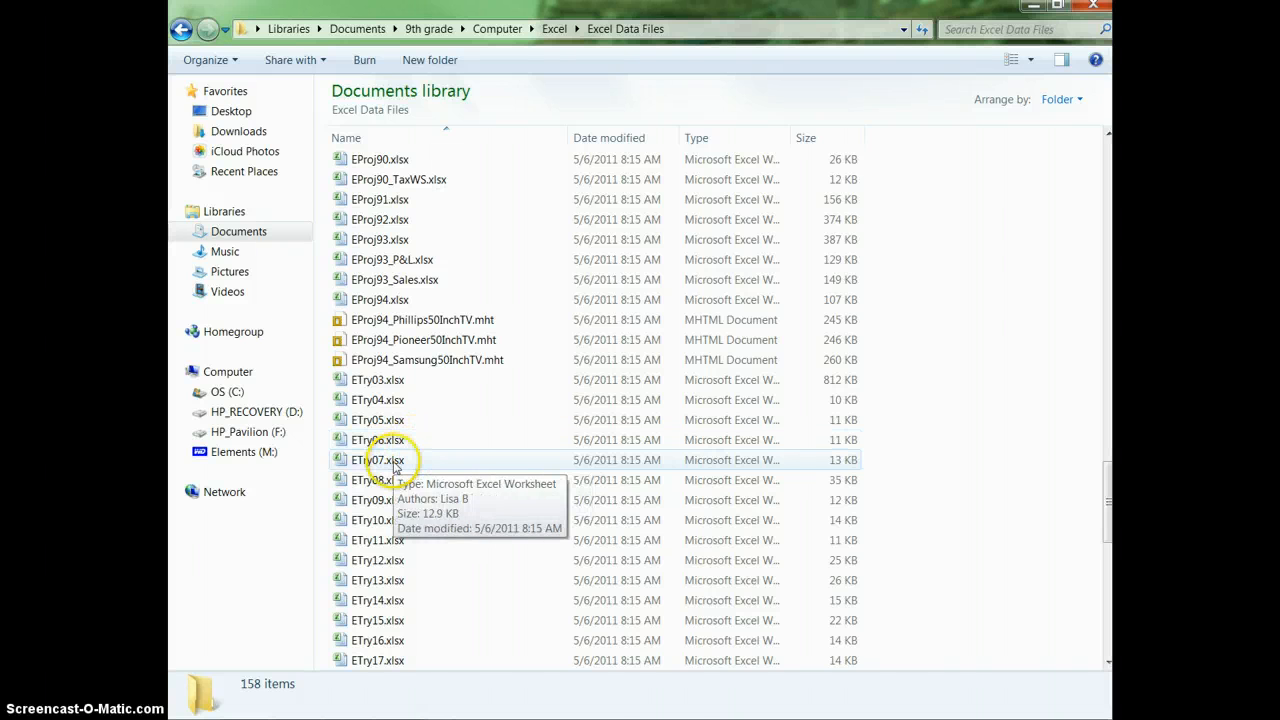
click(396, 464)
double_click(397, 465)
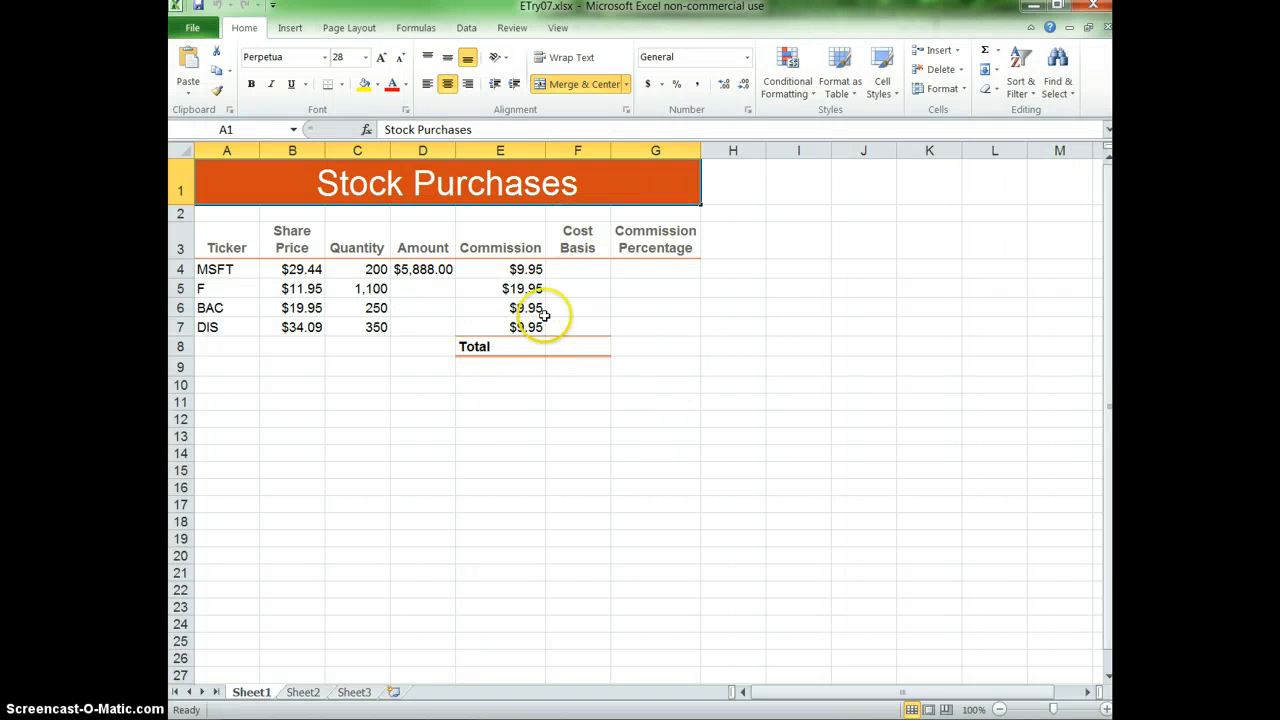
Save a copy of the workbook in the Excel folder, adding an underscore and the person's title and surname after ETry07.
click(192, 27)
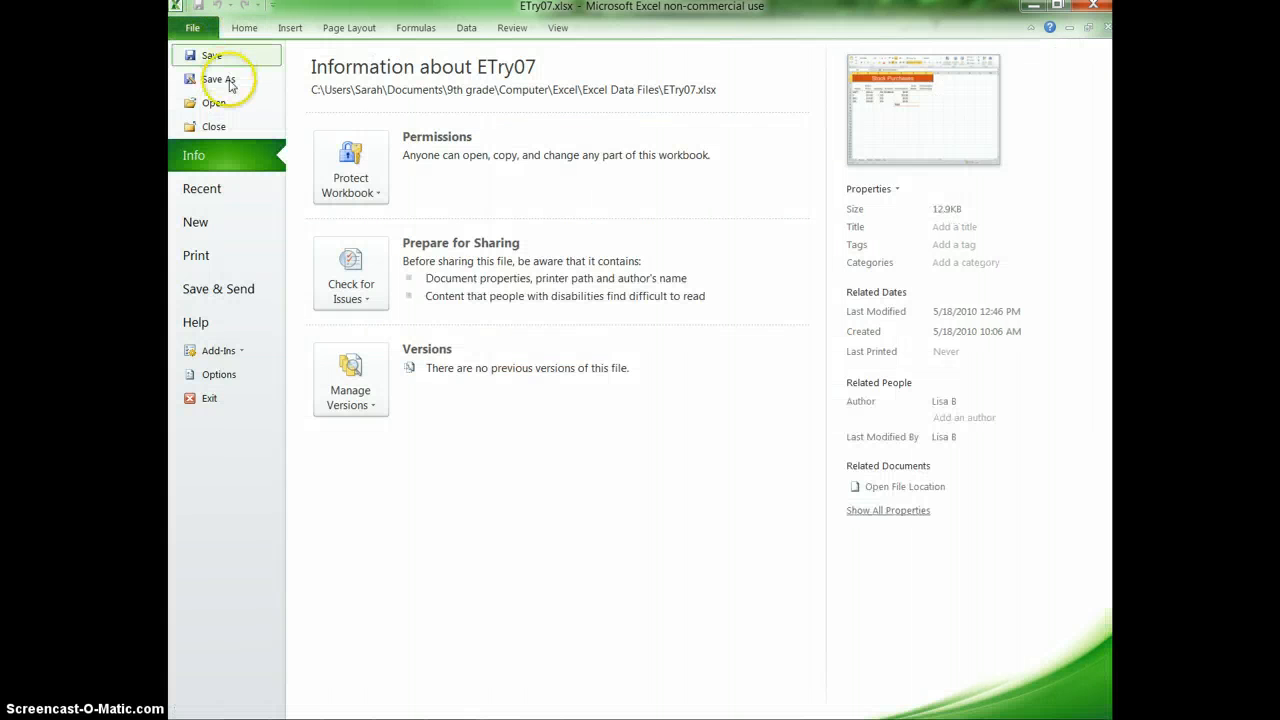
key(Escape)
key(F12)
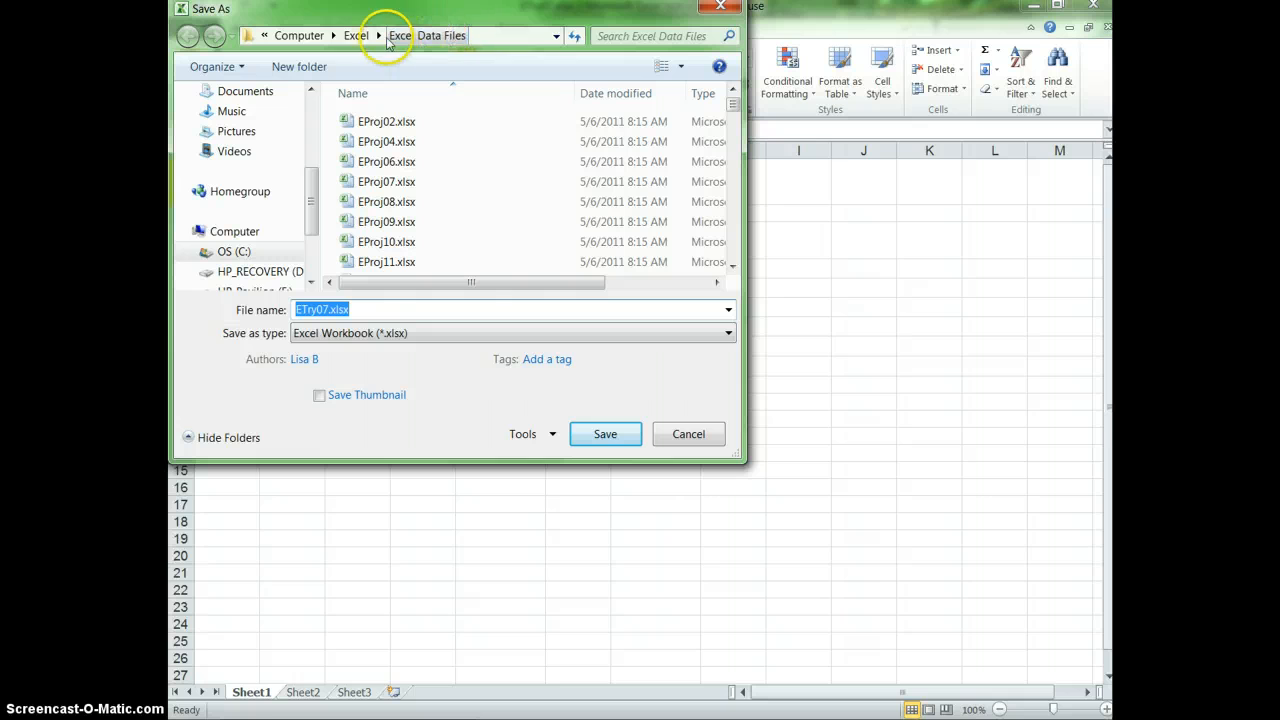
click(357, 36)
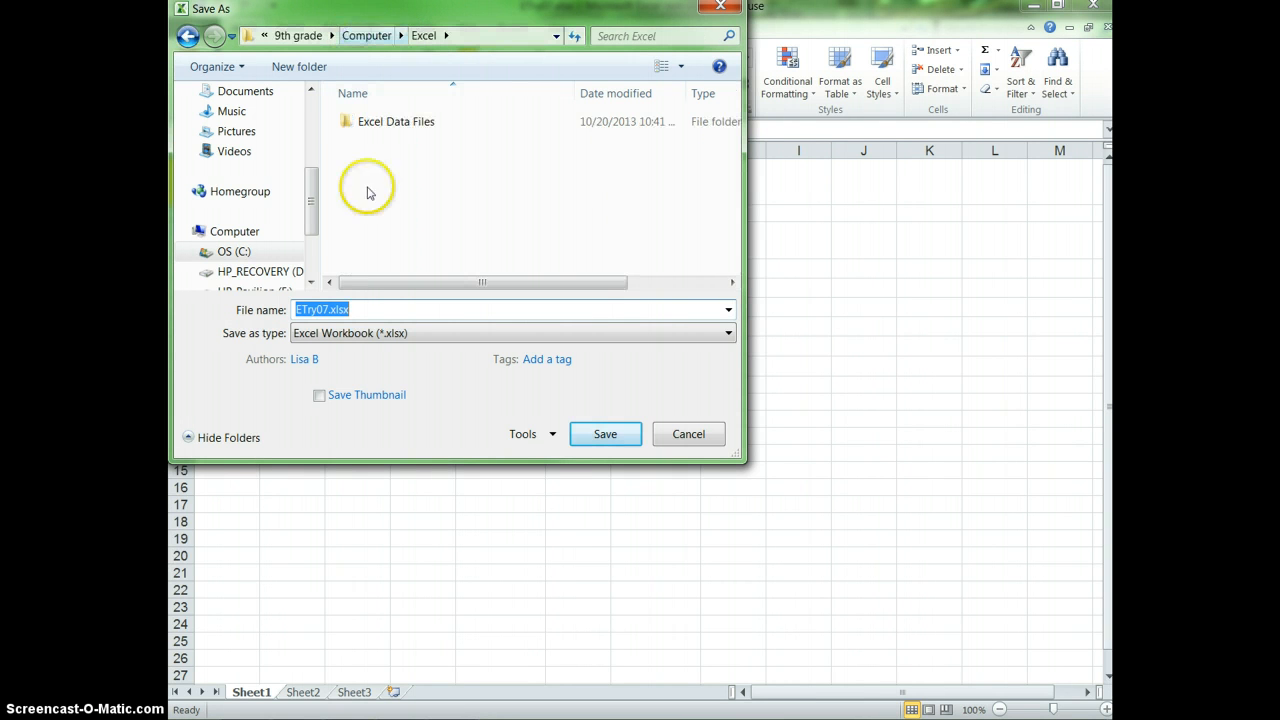
click(322, 309)
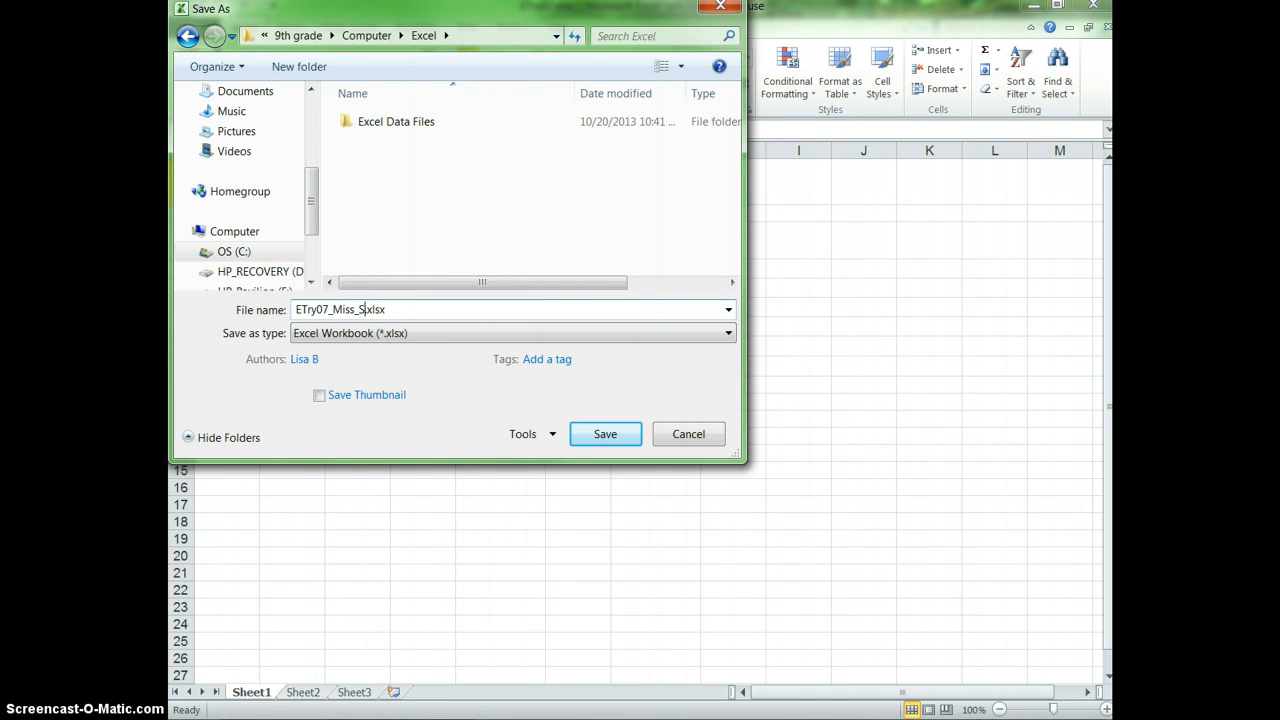
text(_Miss_Spaunhorst)
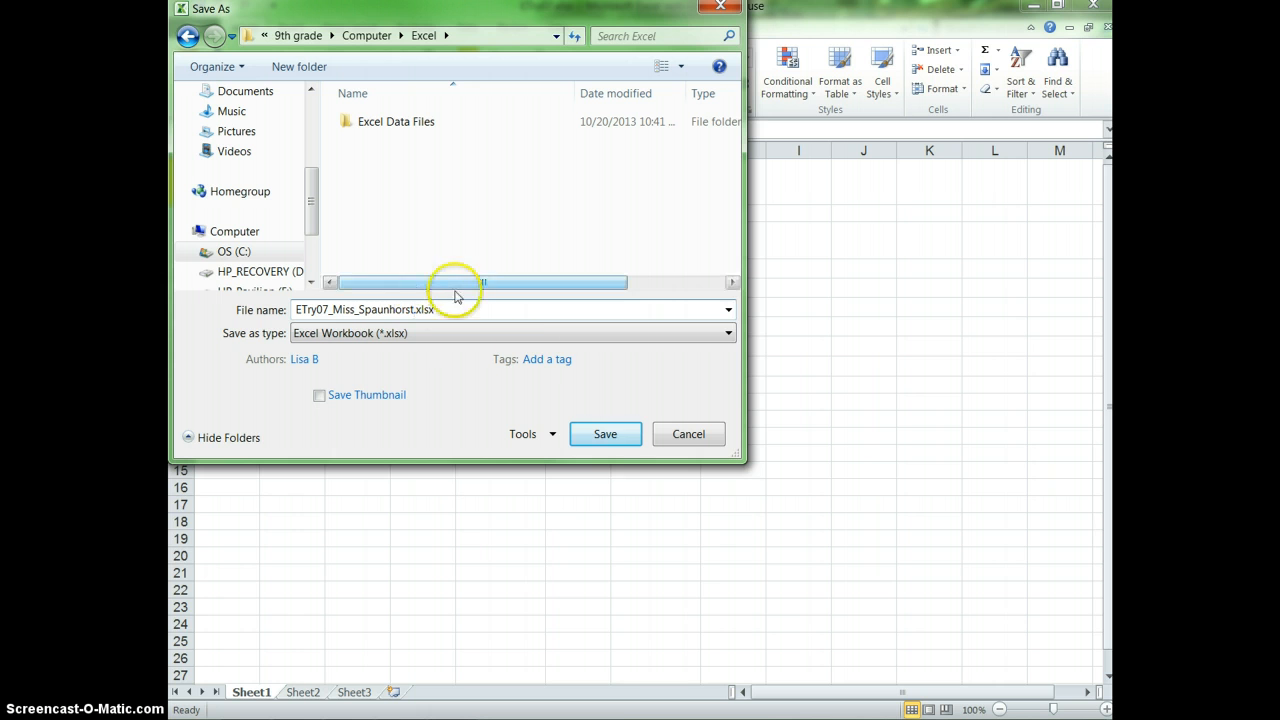
click(602, 434)
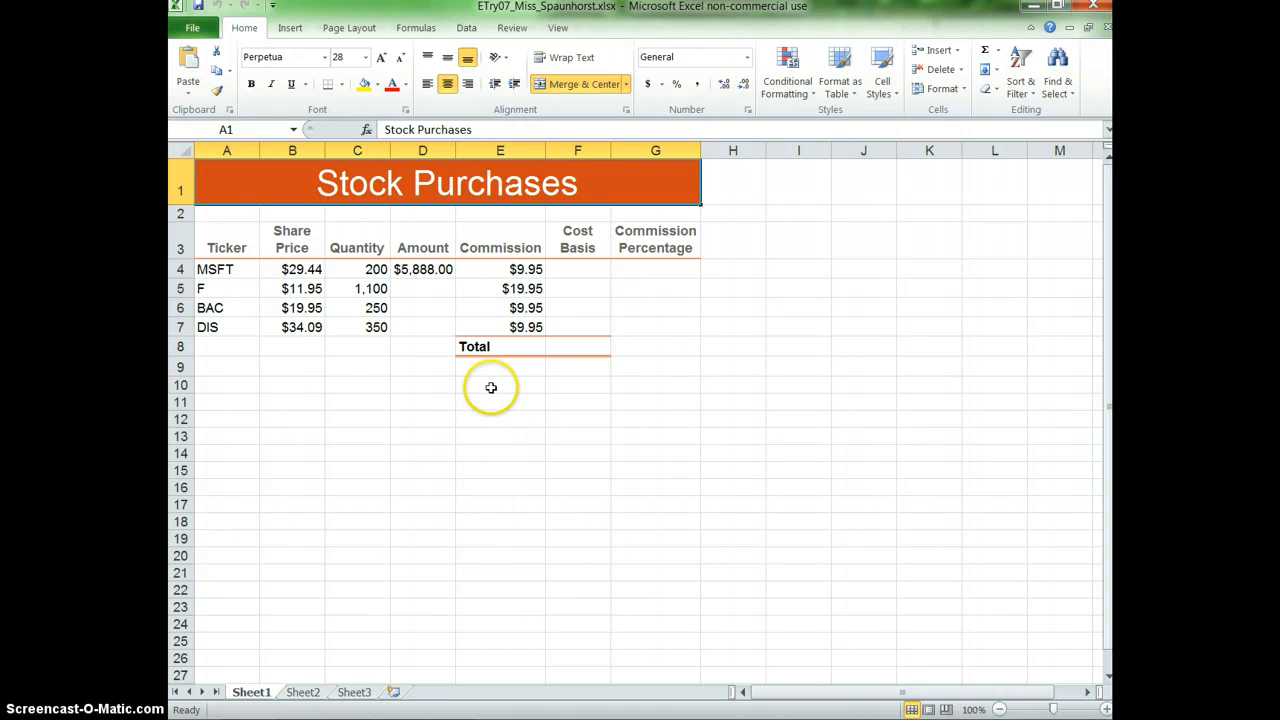
click(288, 270)
click(289, 289)
click(287, 311)
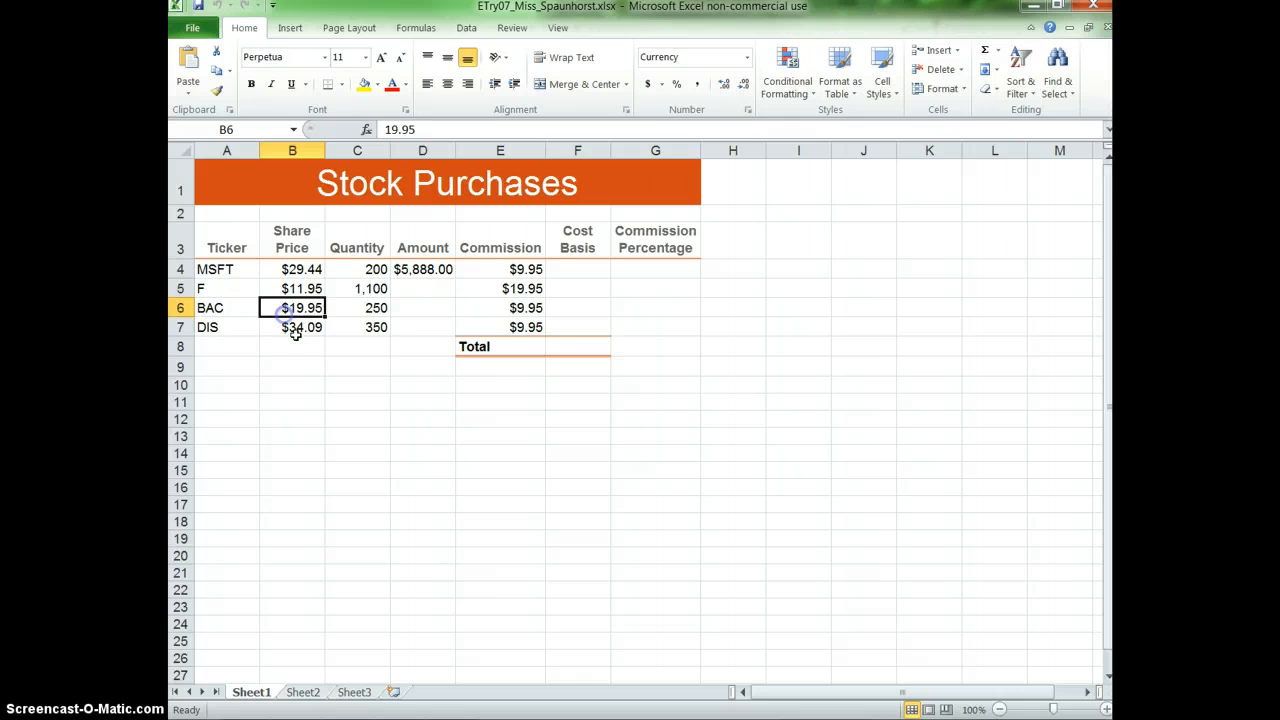
click(578, 248)
click(505, 290)
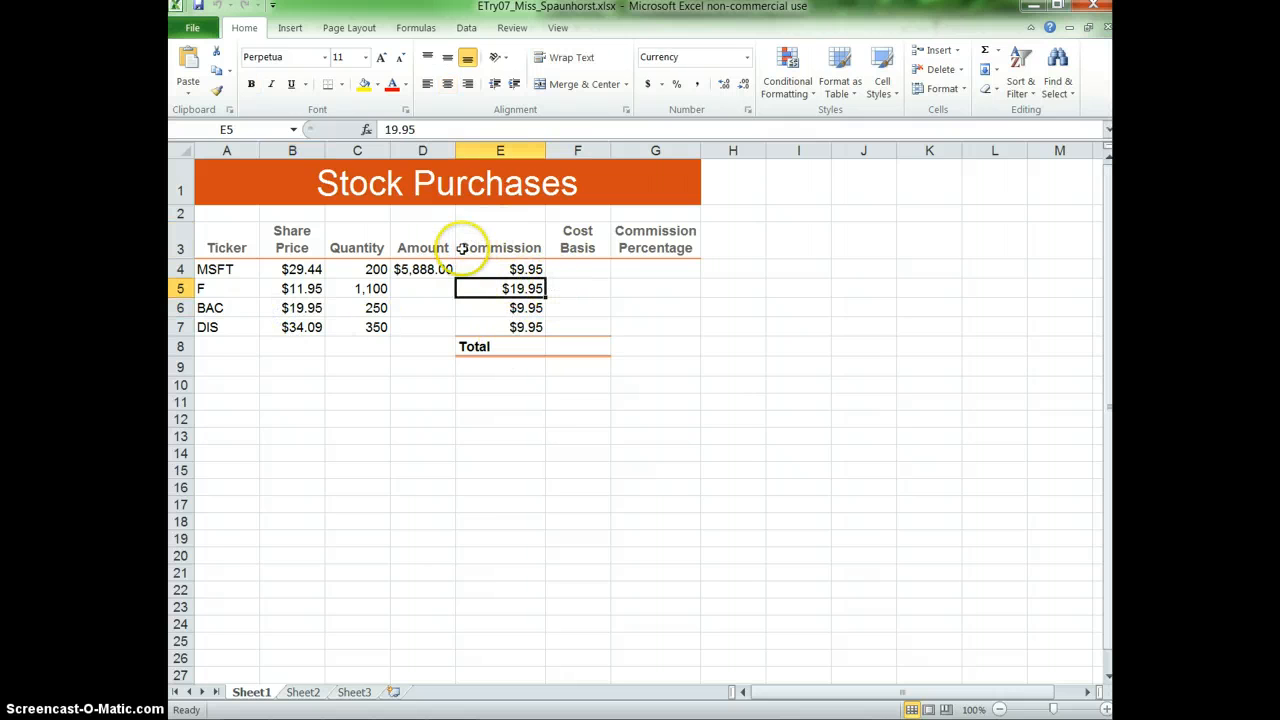
Enter the formula =D4+E4 in F4 to calculate the MSFT cost basis from amount and commission.
click(580, 271)
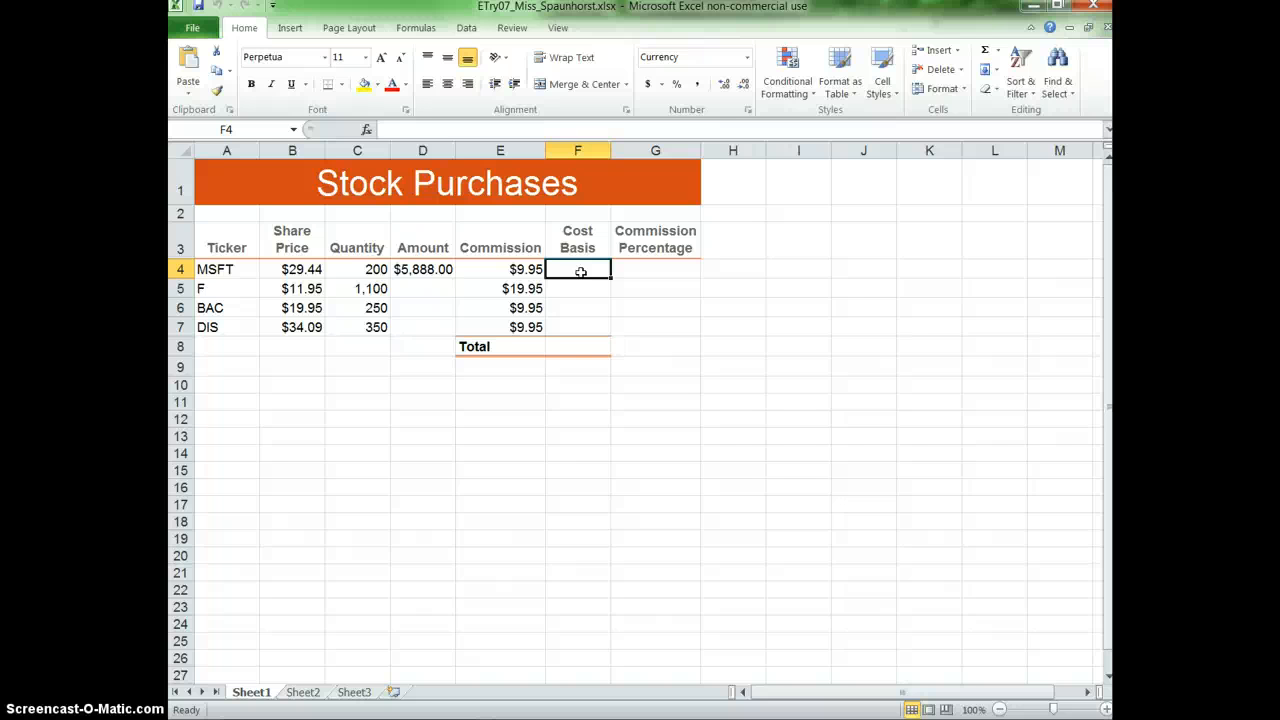
text(=)
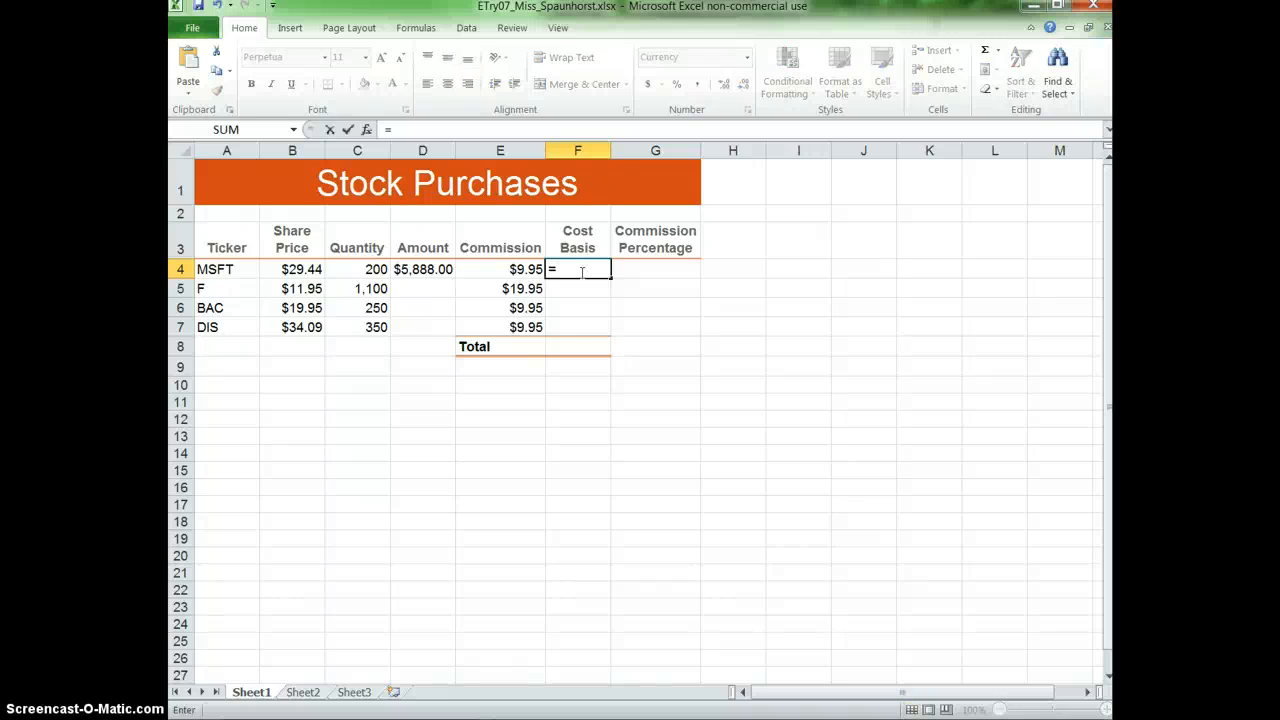
click(442, 269)
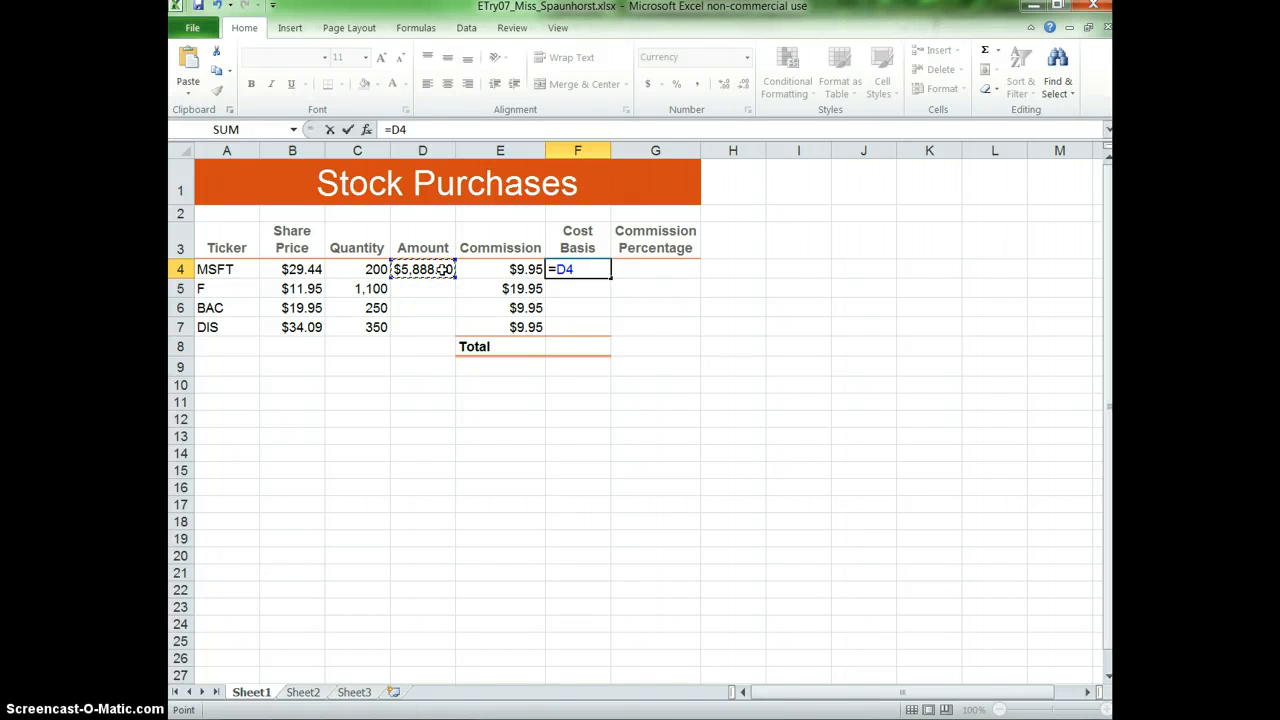
click(493, 267)
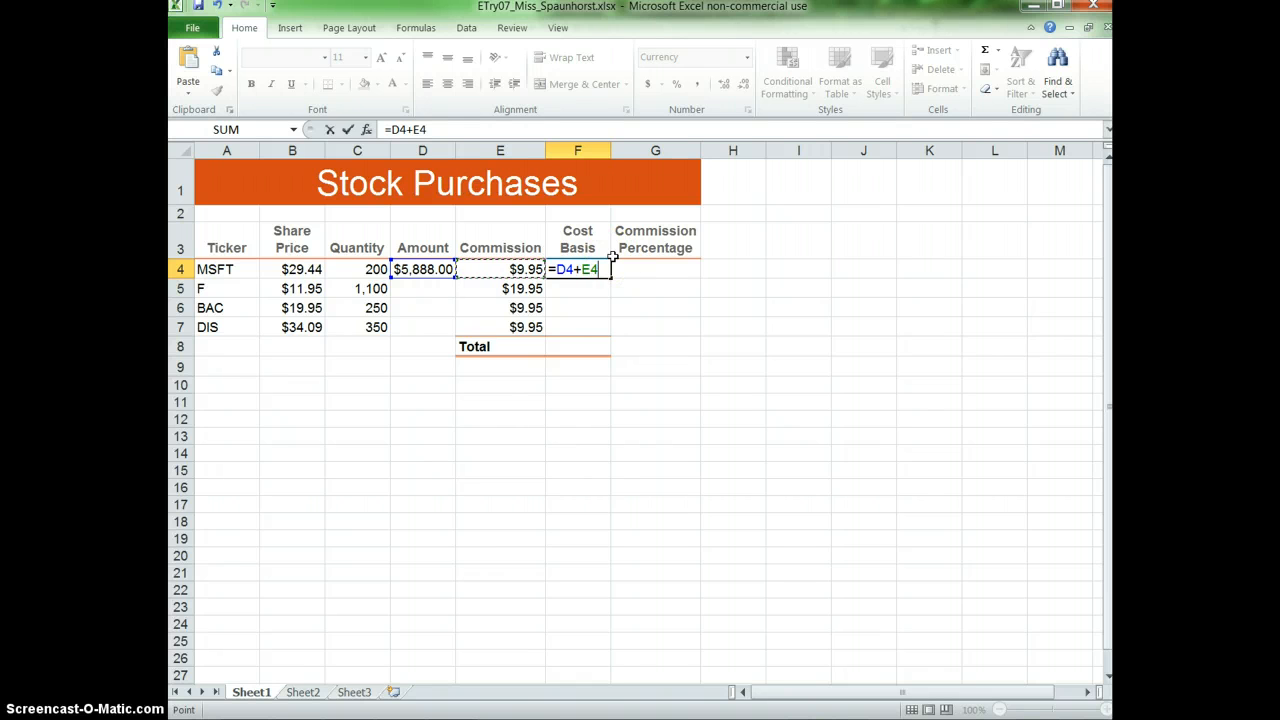
key(Return)
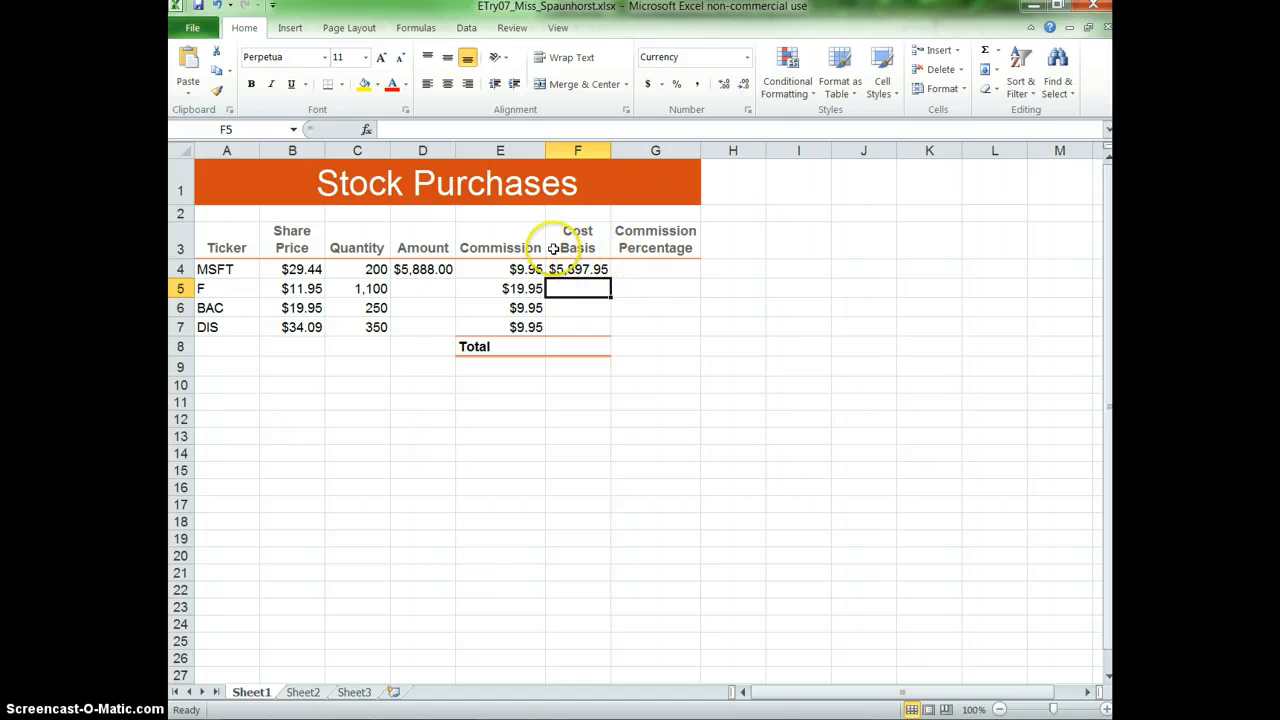
Enter the formula =B5*C5 in D5 to calculate the purchase amount for ticker F.
click(424, 290)
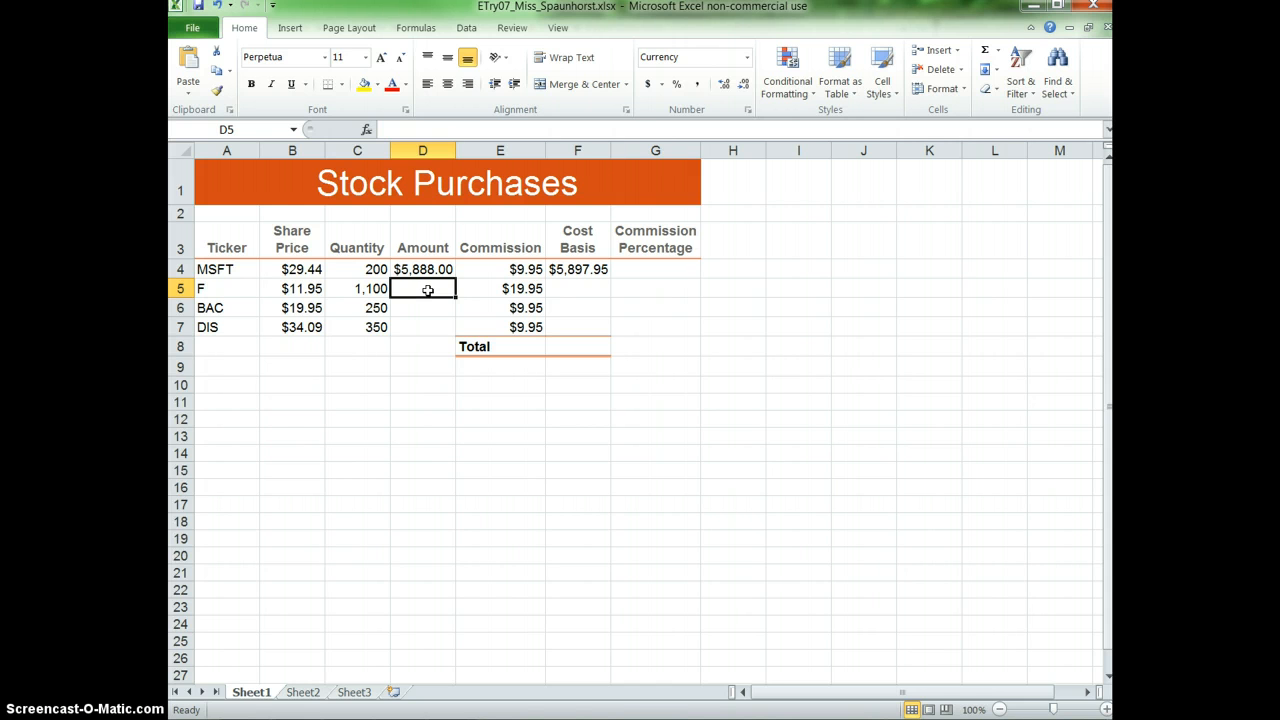
text(=)
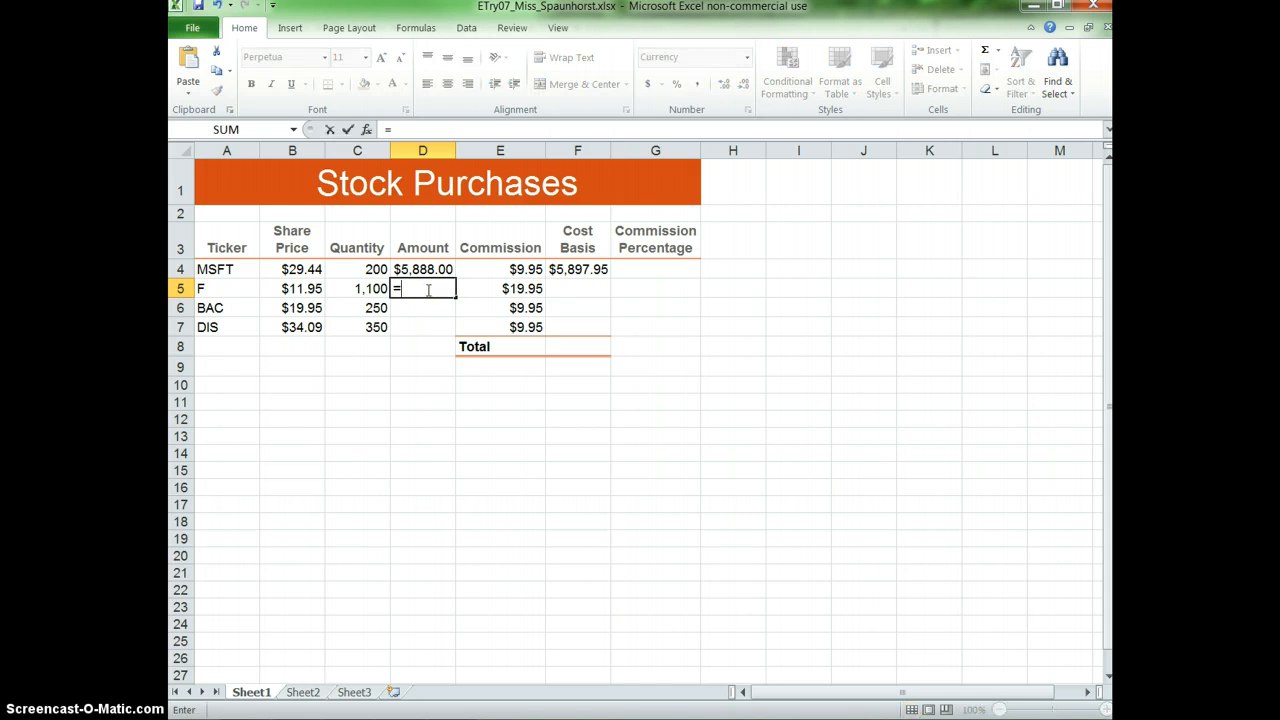
click(303, 288)
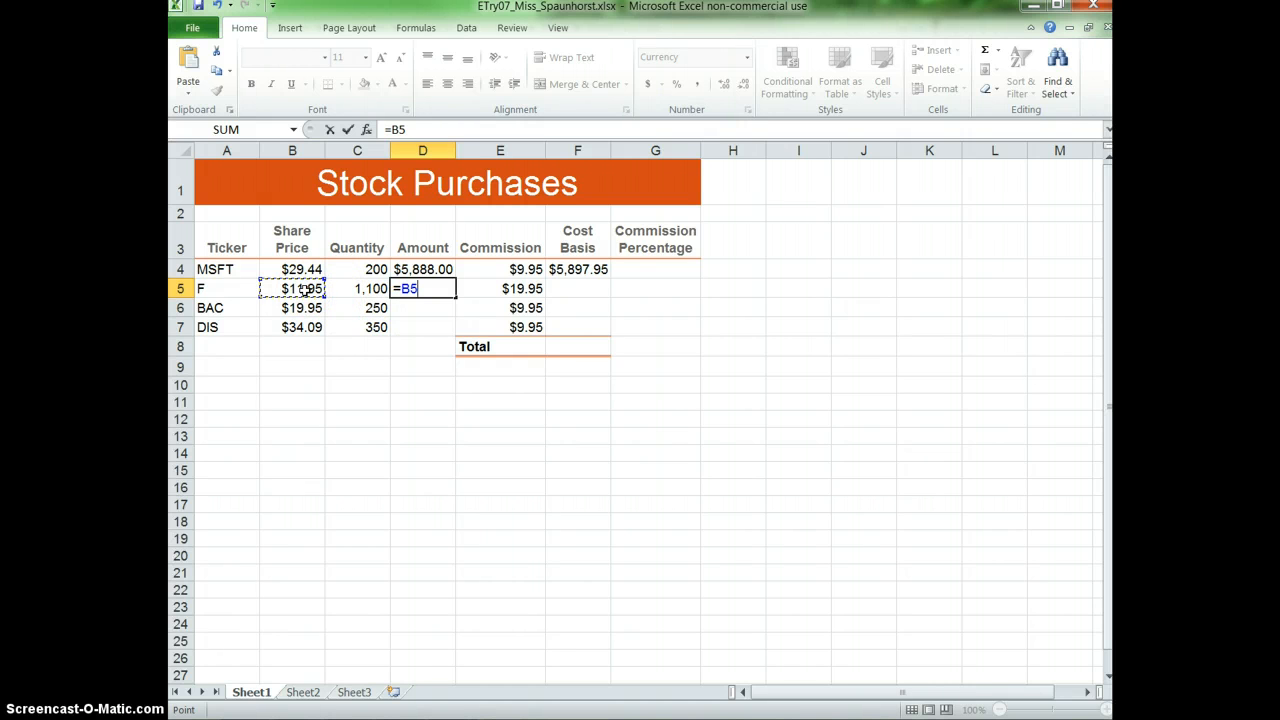
text(*)
click(357, 288)
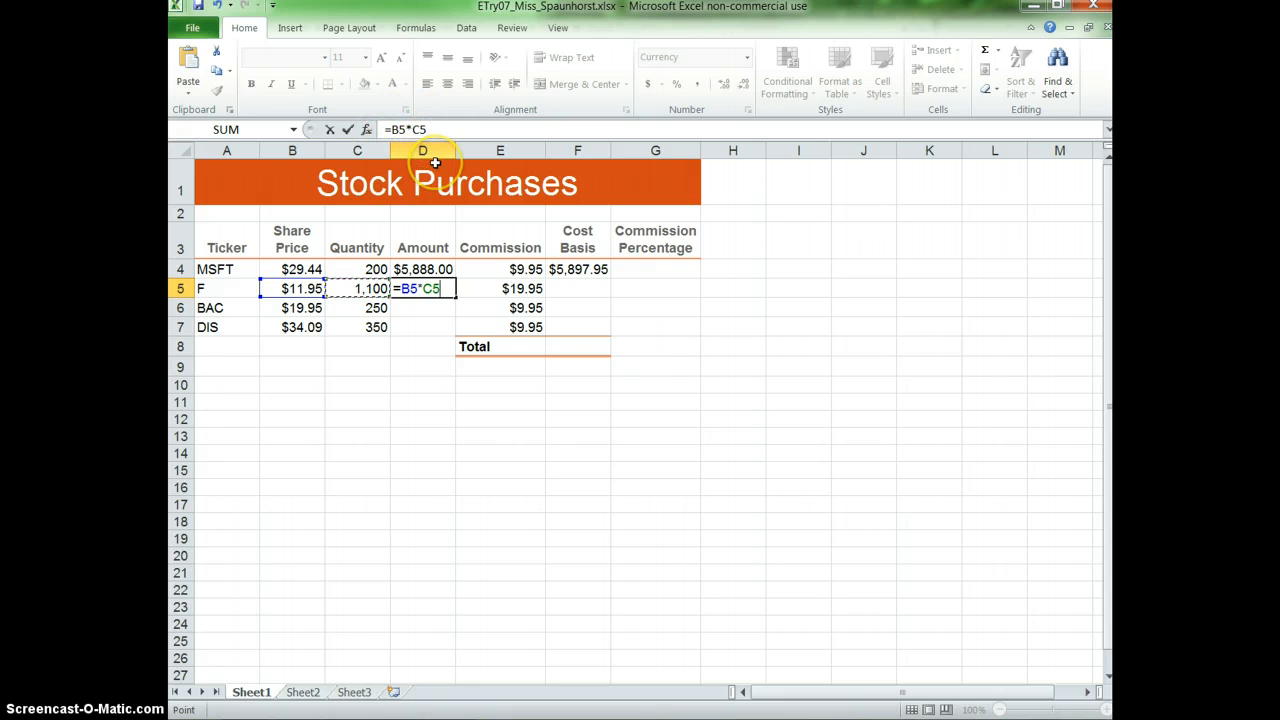
key(Return)
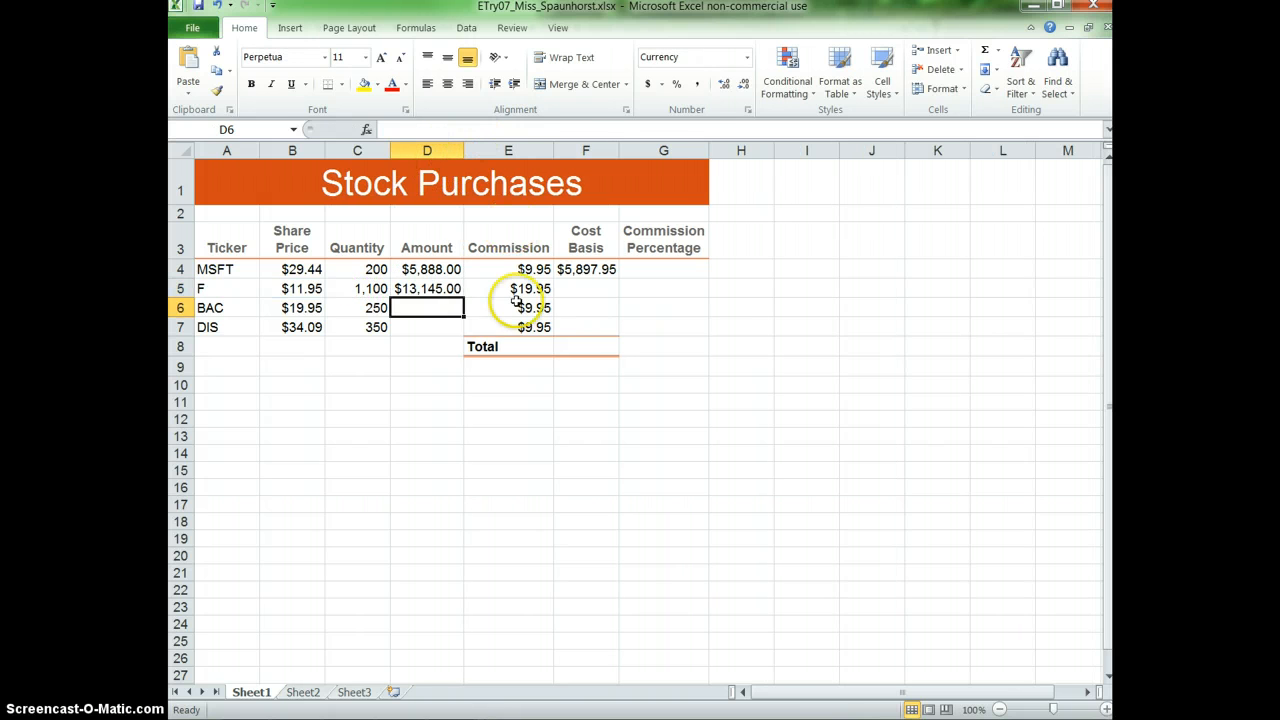
Examine the Amount and Cost Basis formulas in the MSFT row and the cells they refer to.
click(428, 270)
double_click(428, 270)
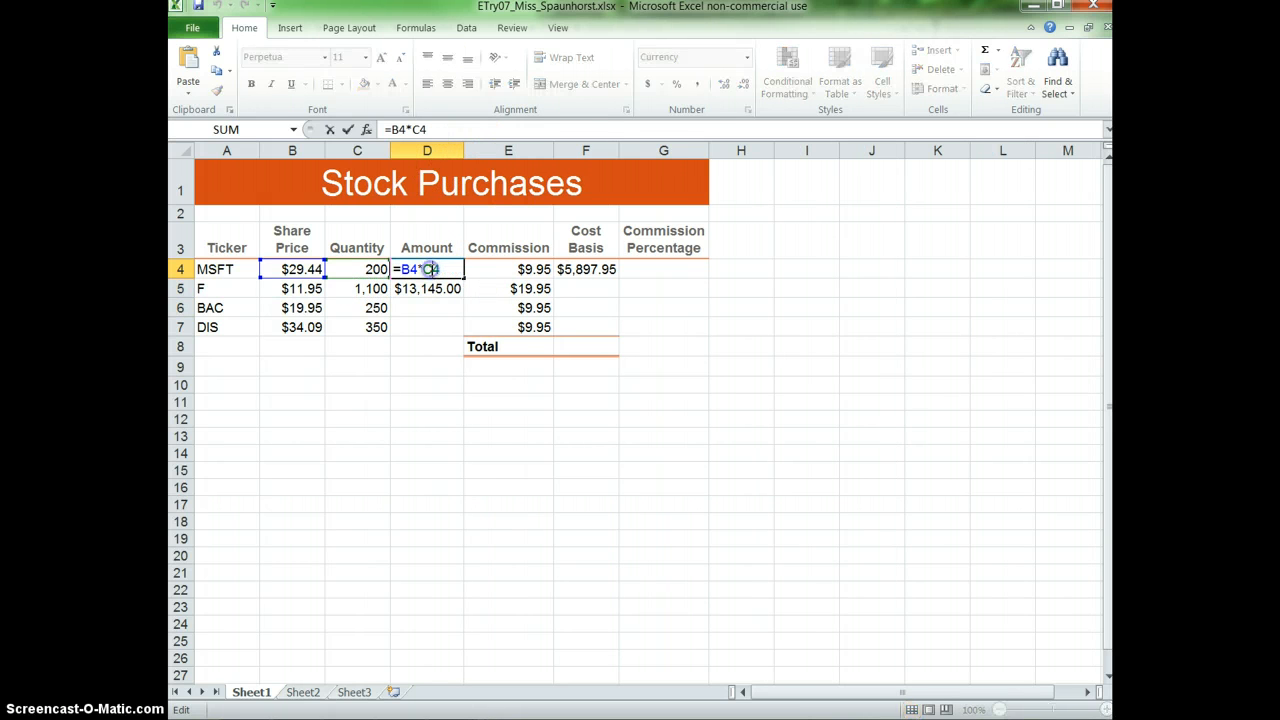
click(424, 270)
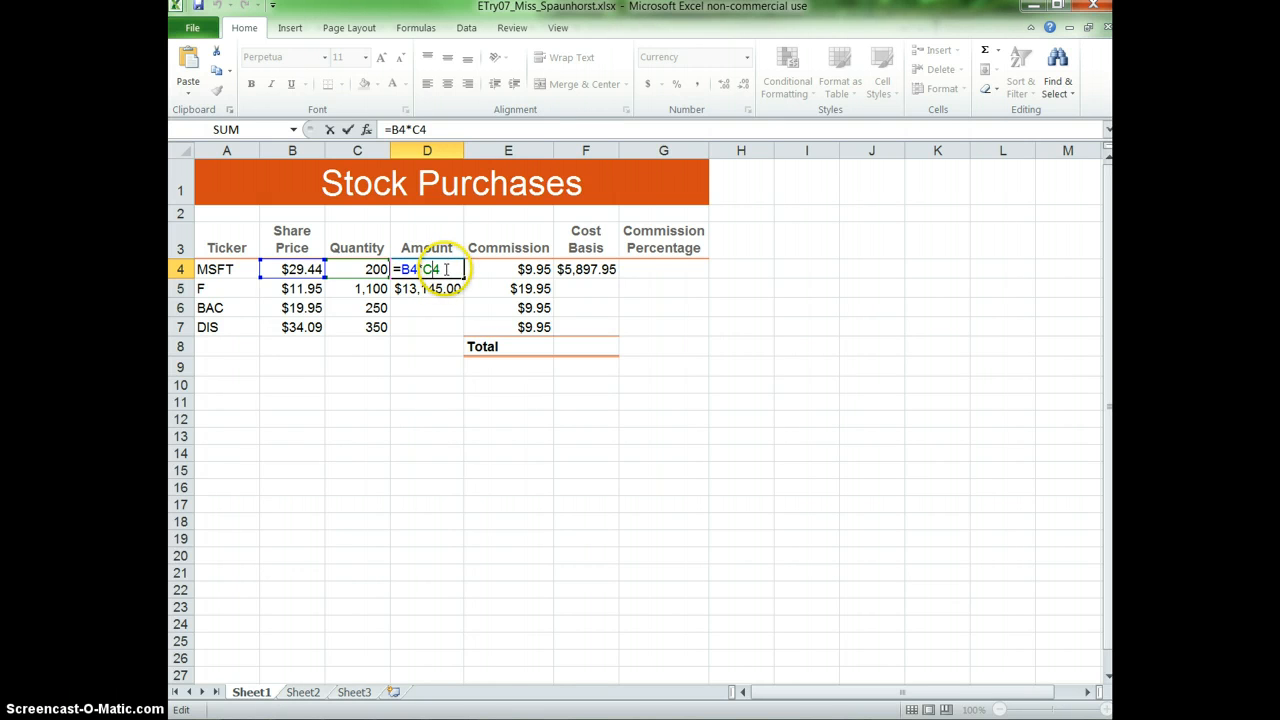
key(Return)
click(284, 269)
click(362, 269)
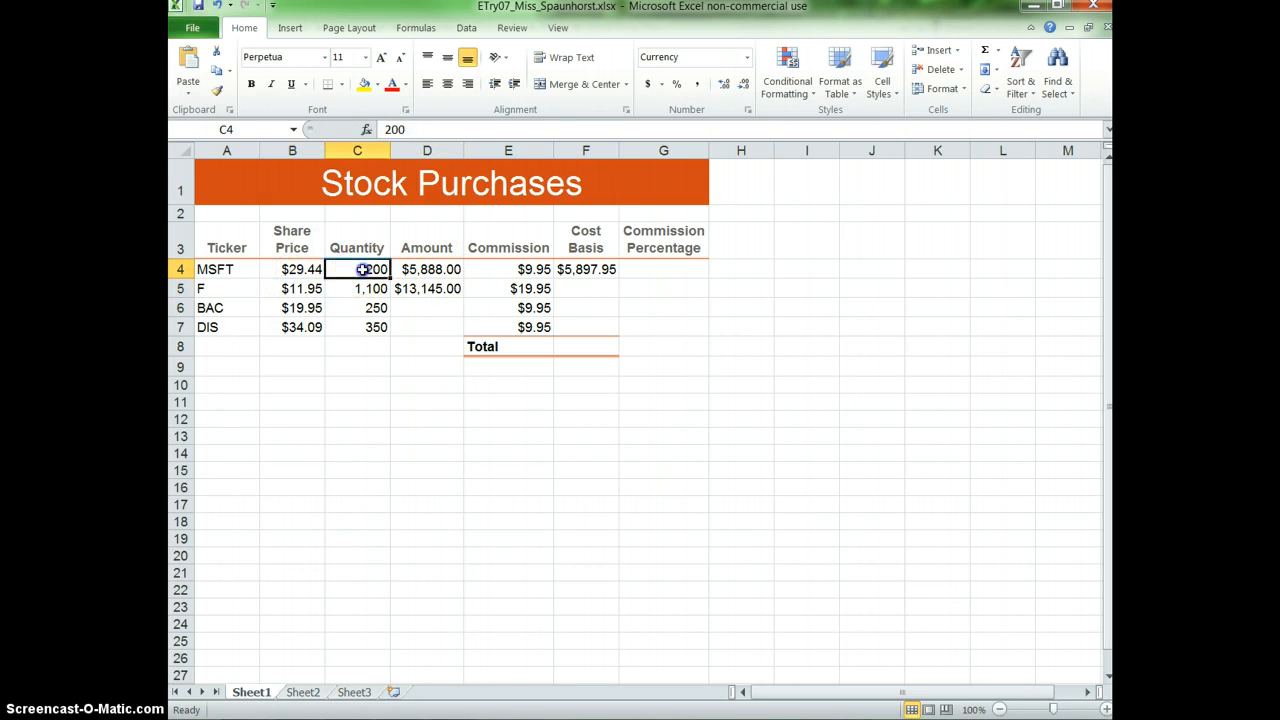
click(423, 270)
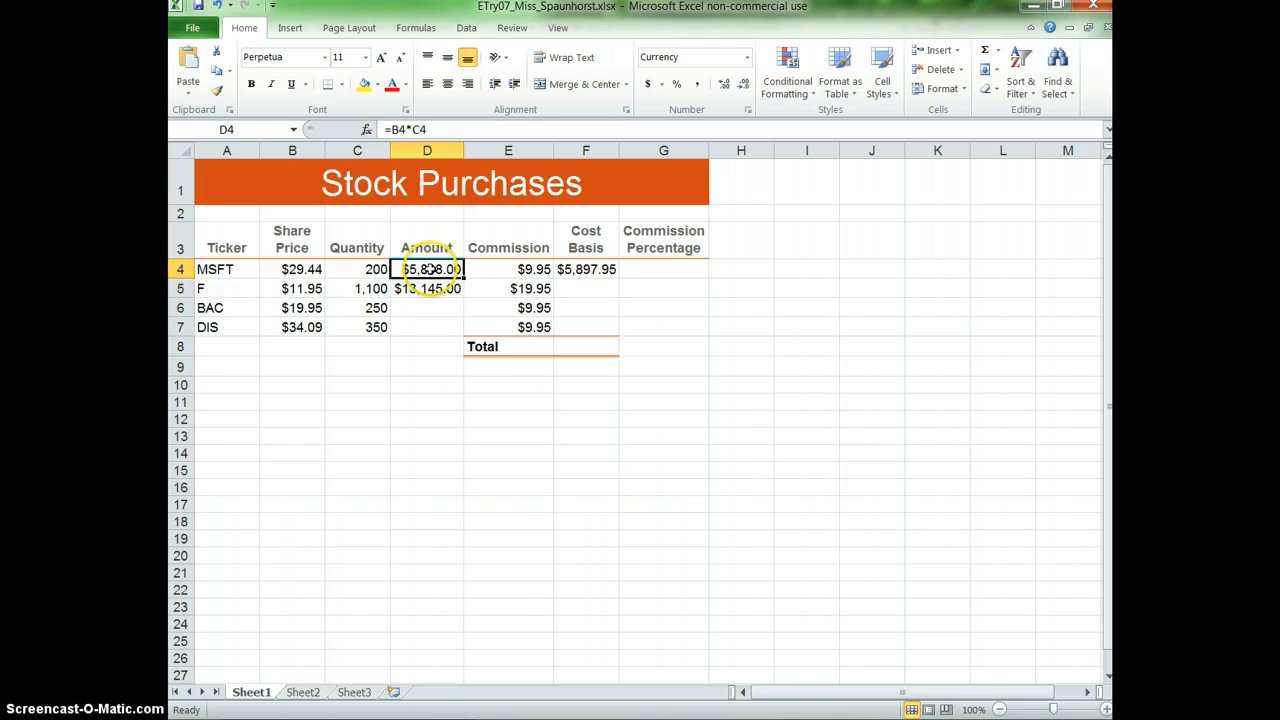
click(523, 269)
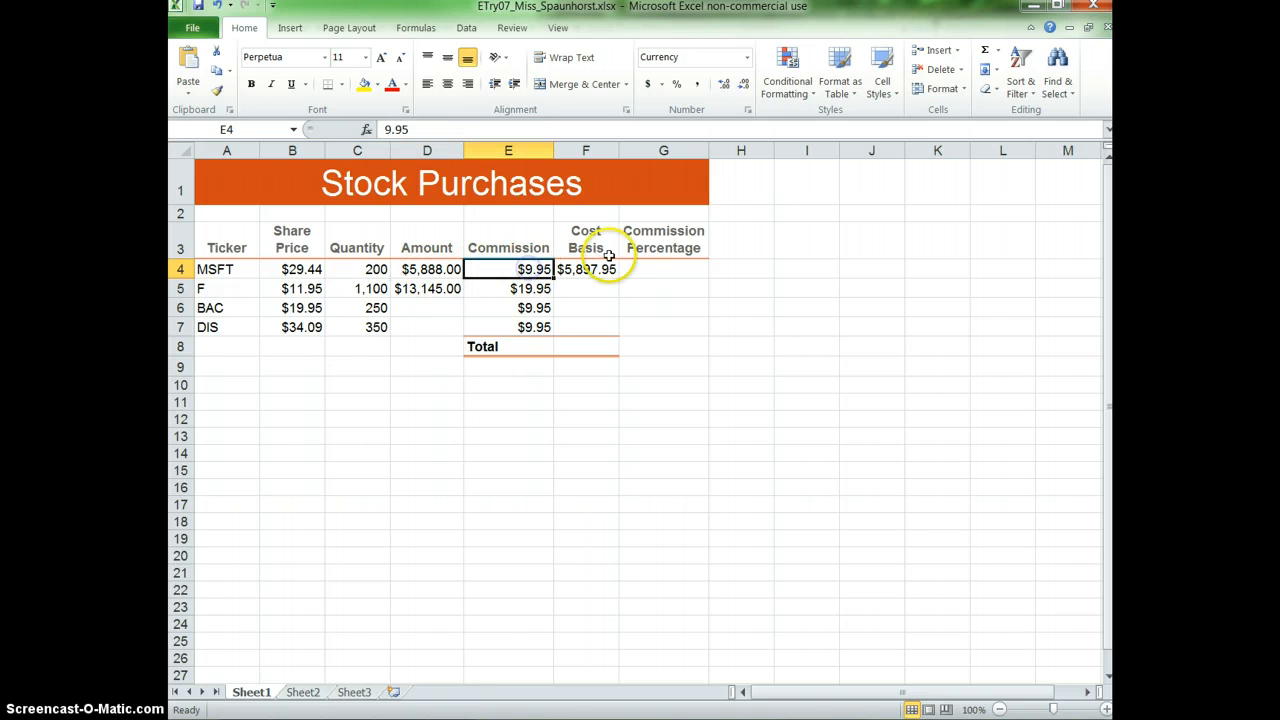
click(596, 267)
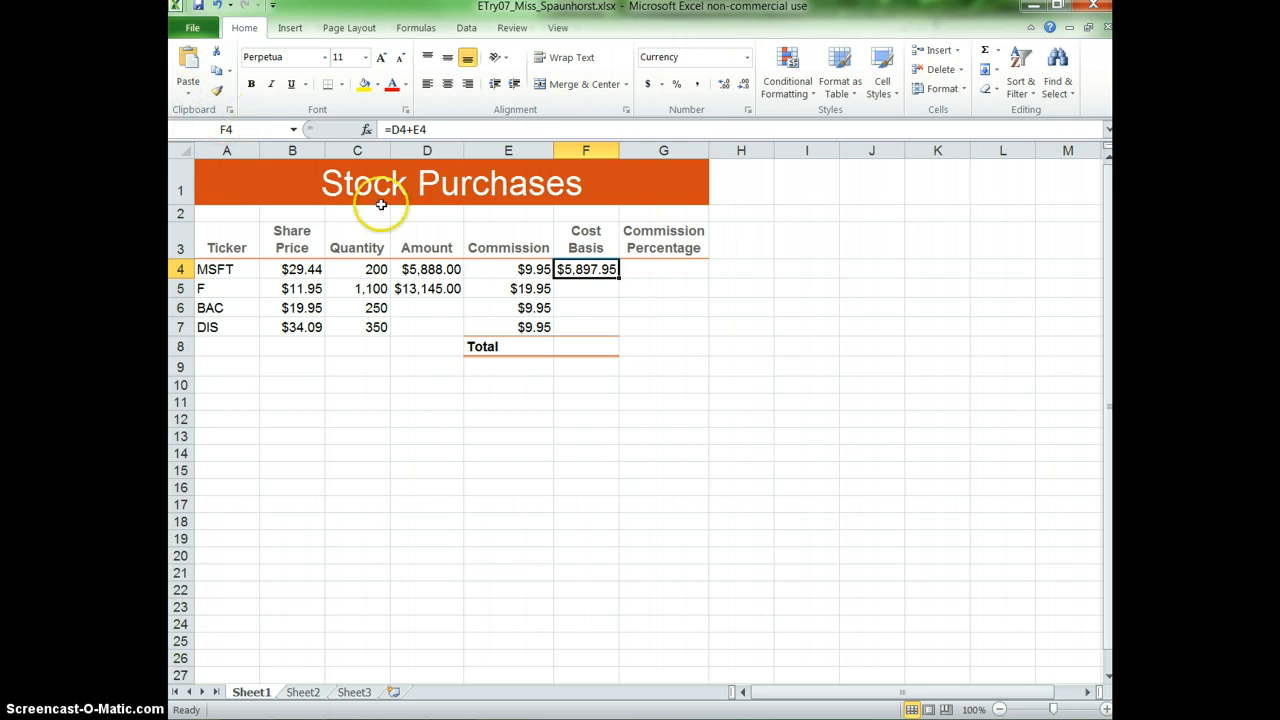
Enter the formula =E4/F4 in G4 to calculate the MSFT commission percentage.
click(661, 271)
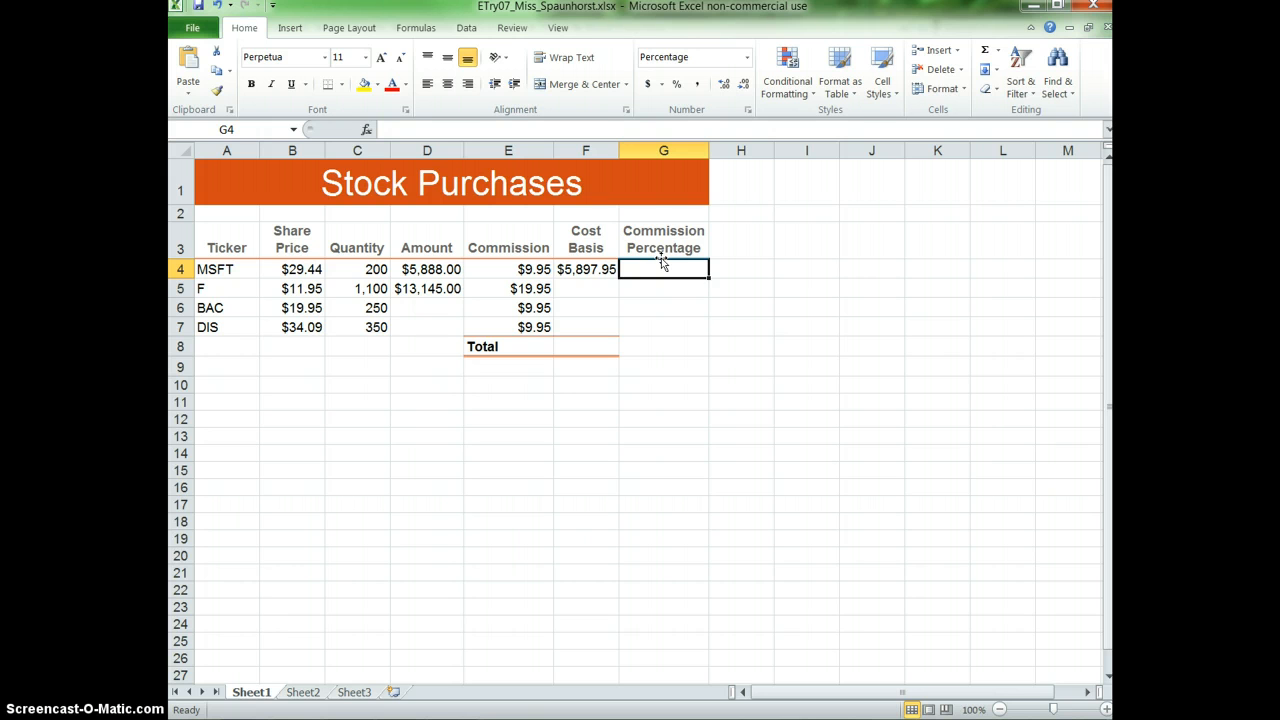
text(=)
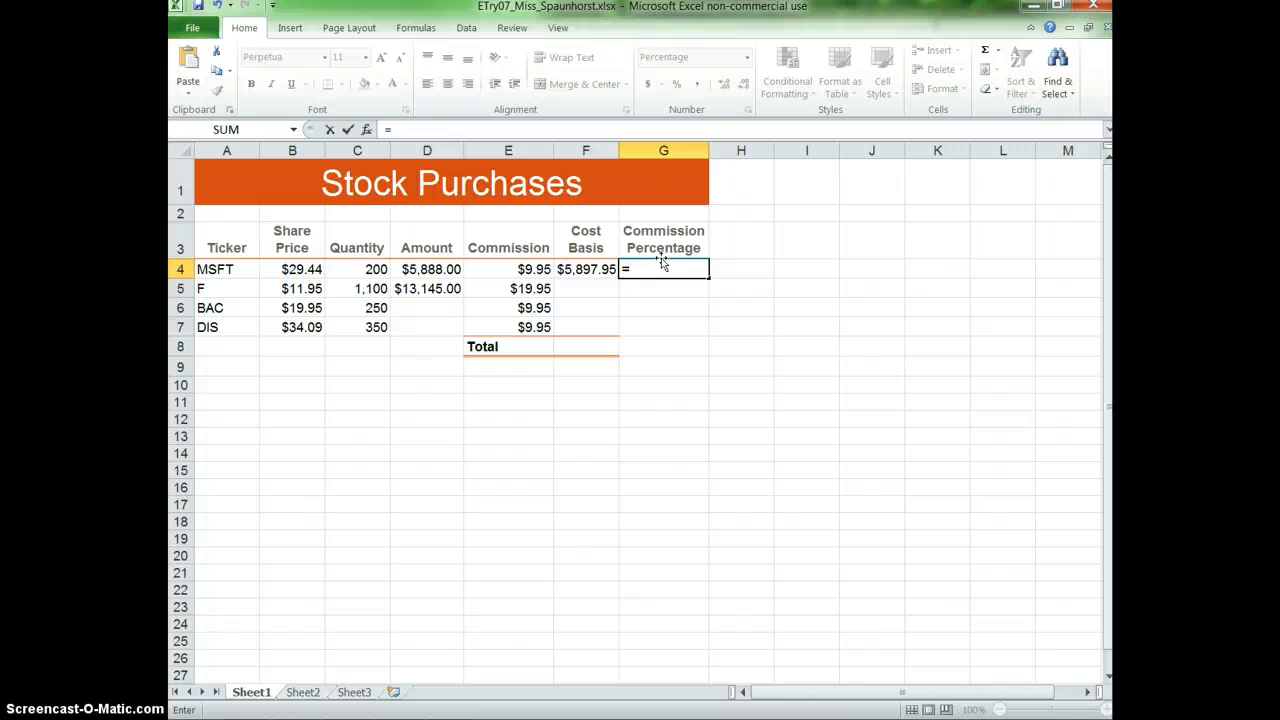
click(506, 268)
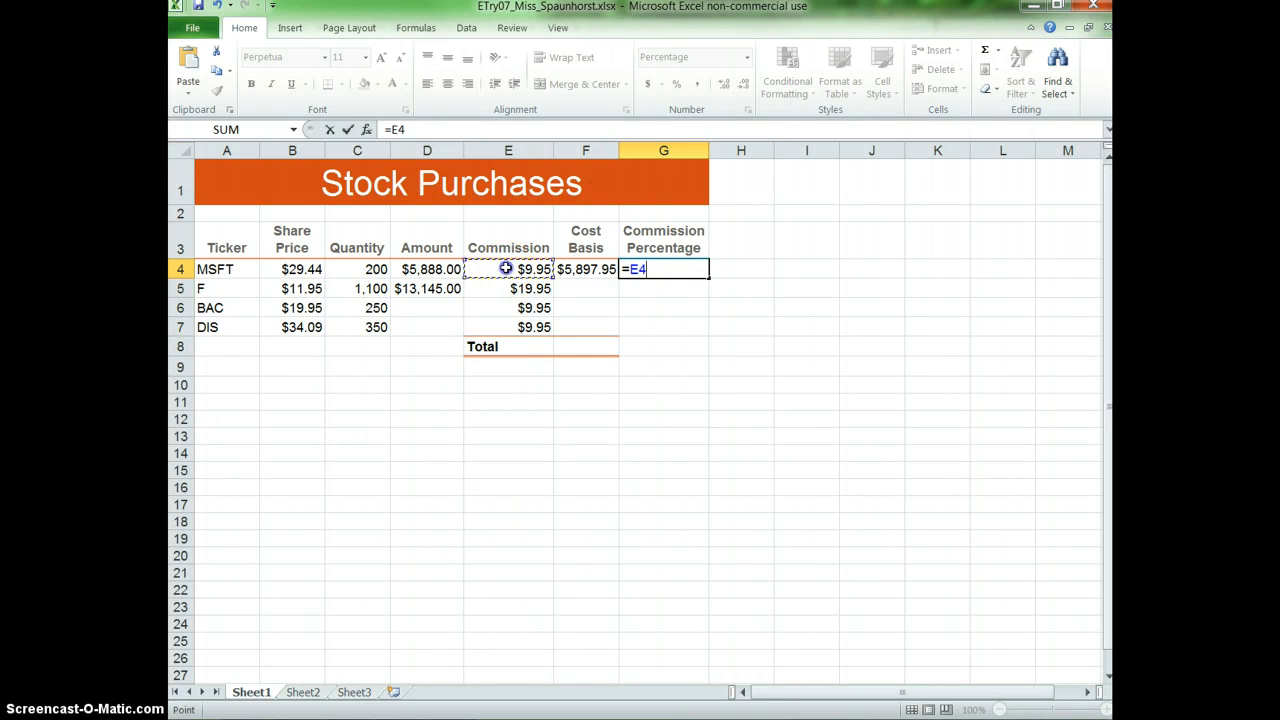
text(/)
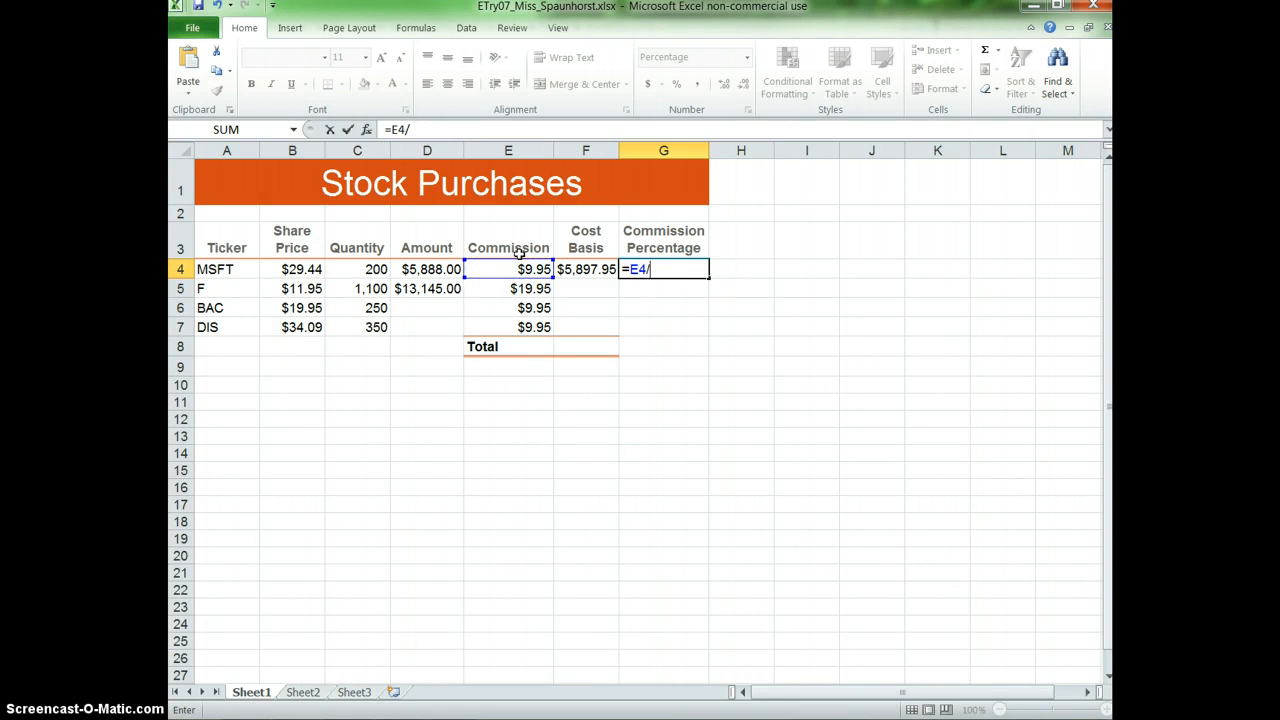
click(587, 269)
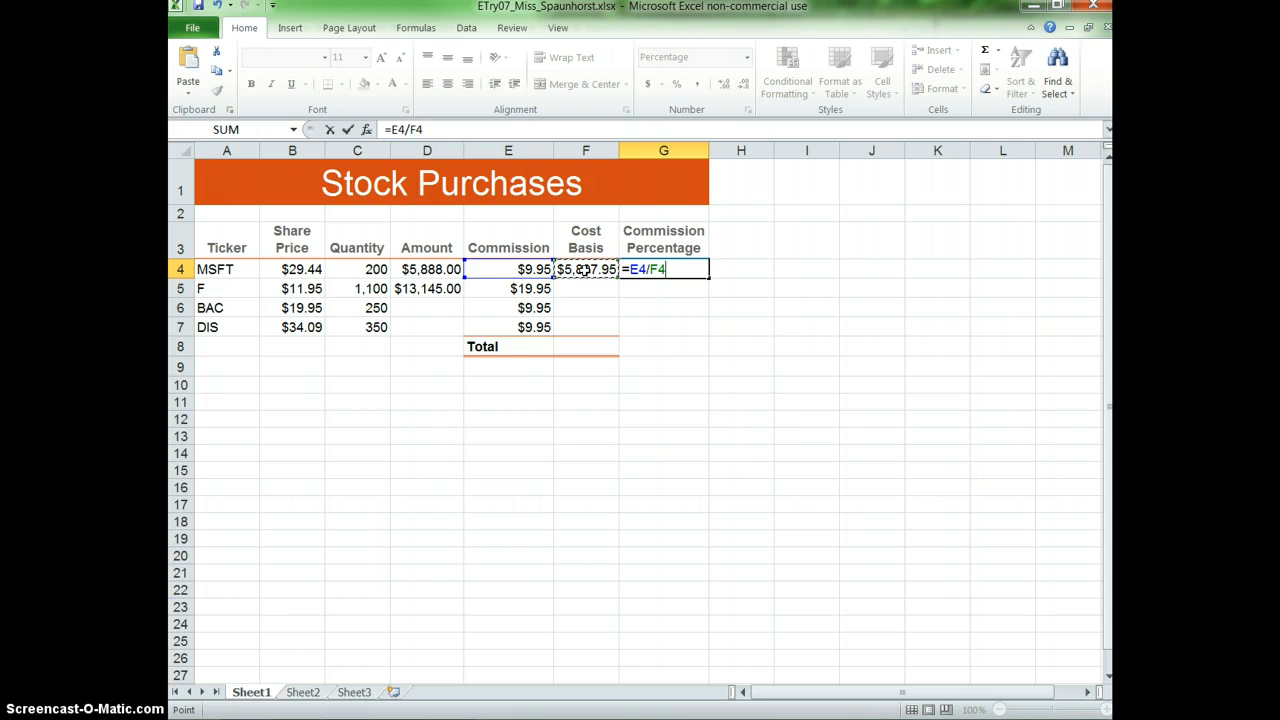
key(Return)
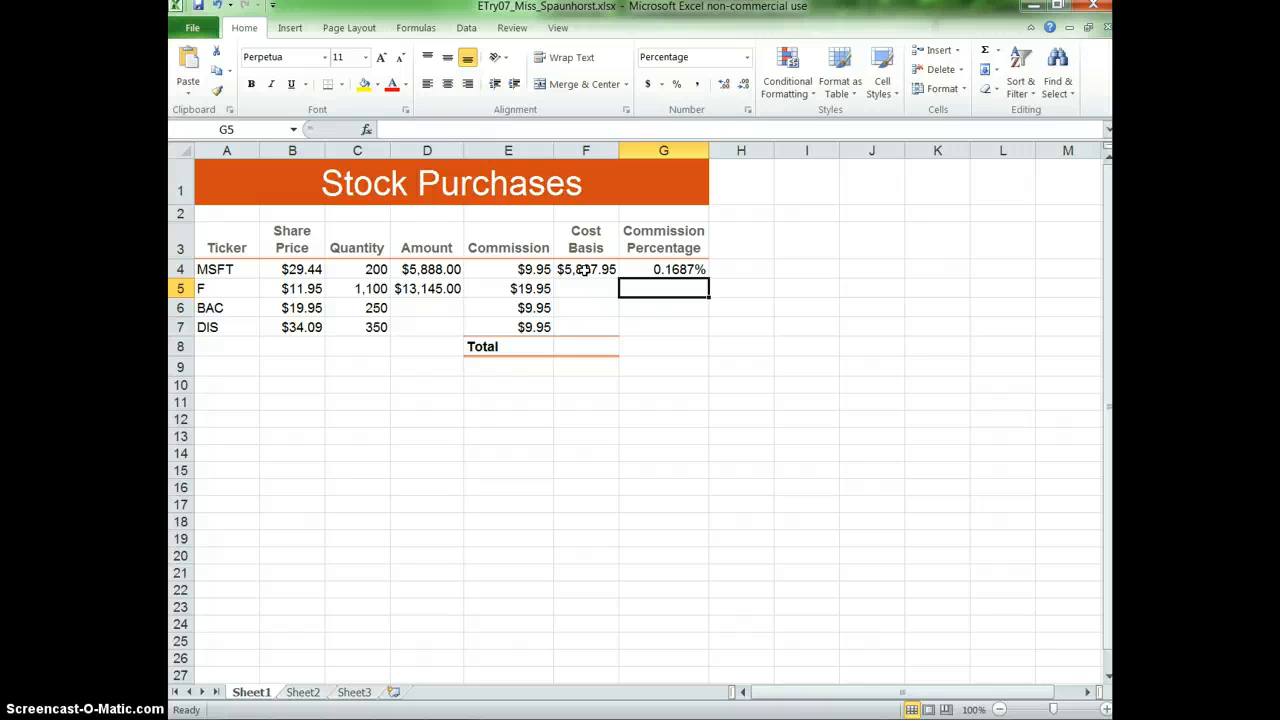
Enter the formula =B5*C5+E5 in F5 to calculate the cost basis for ticker F.
key(Left)
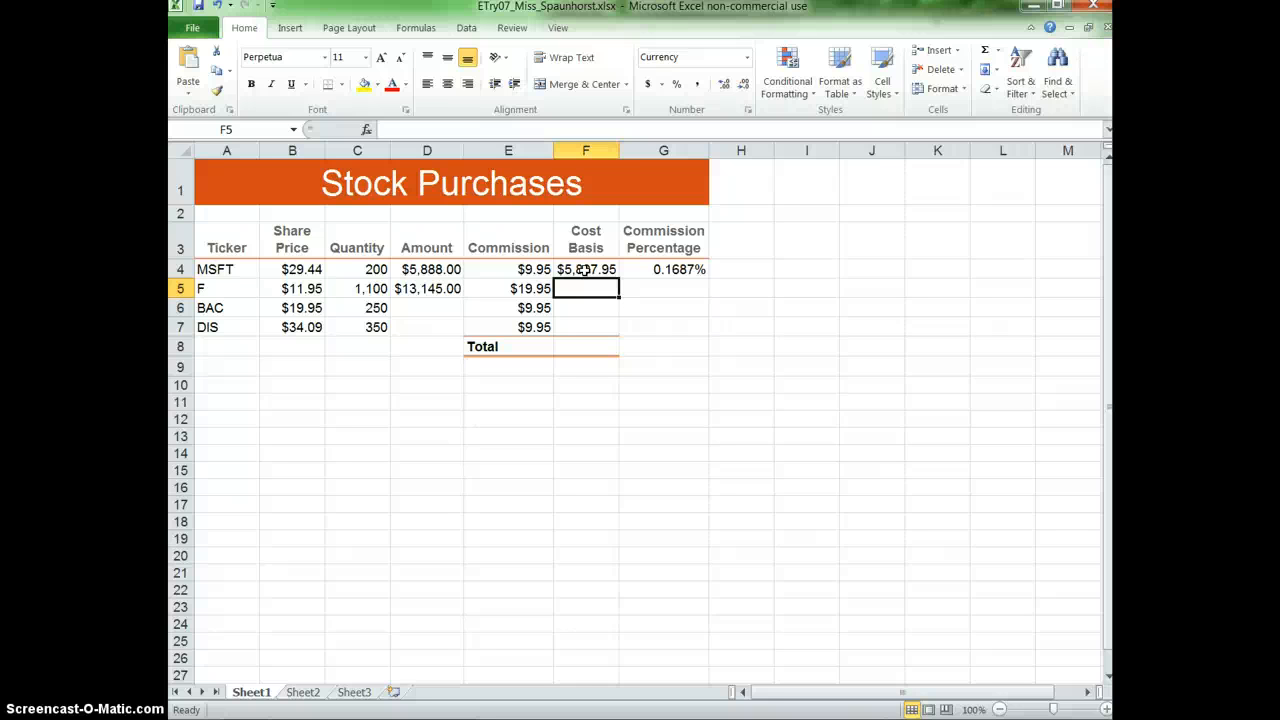
text(=)
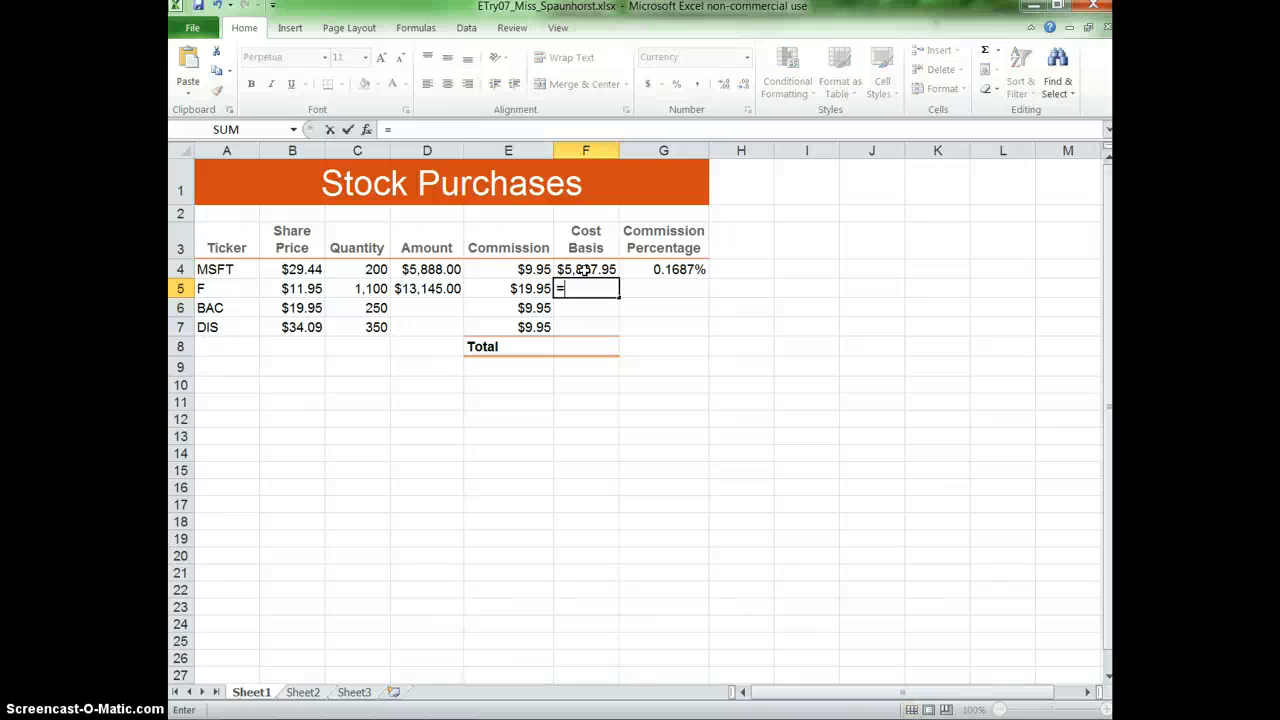
click(291, 287)
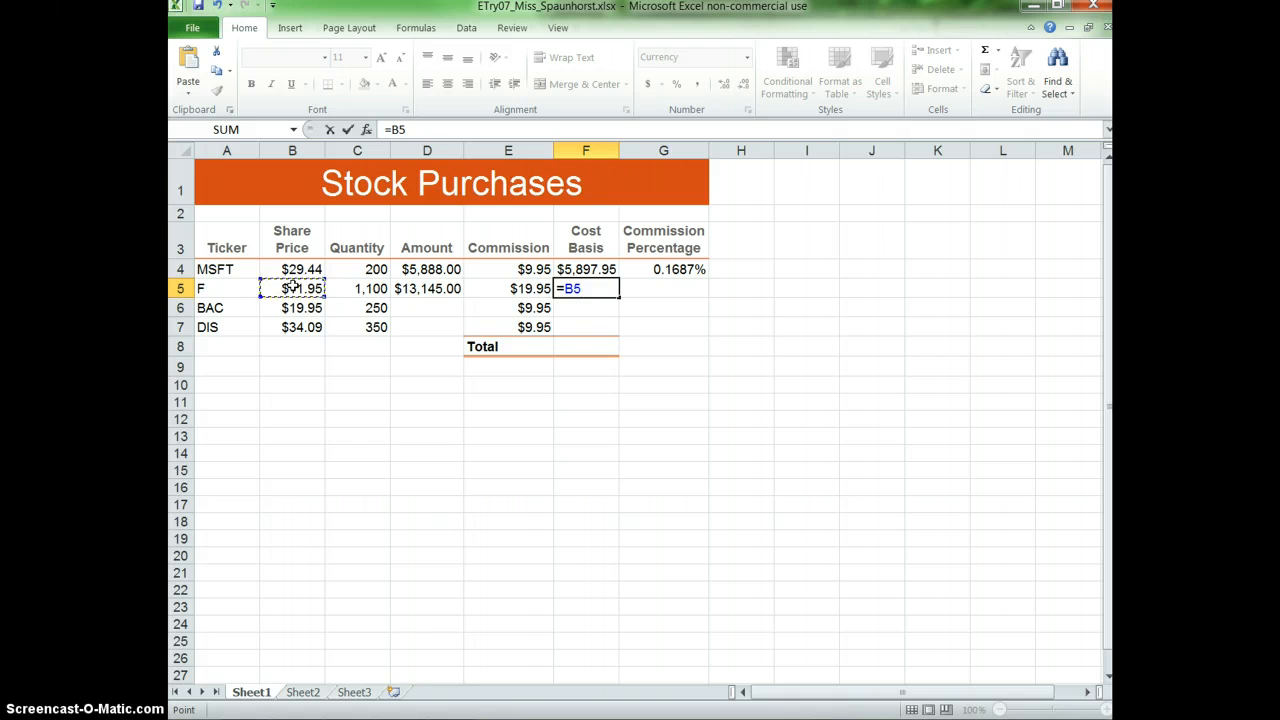
click(367, 288)
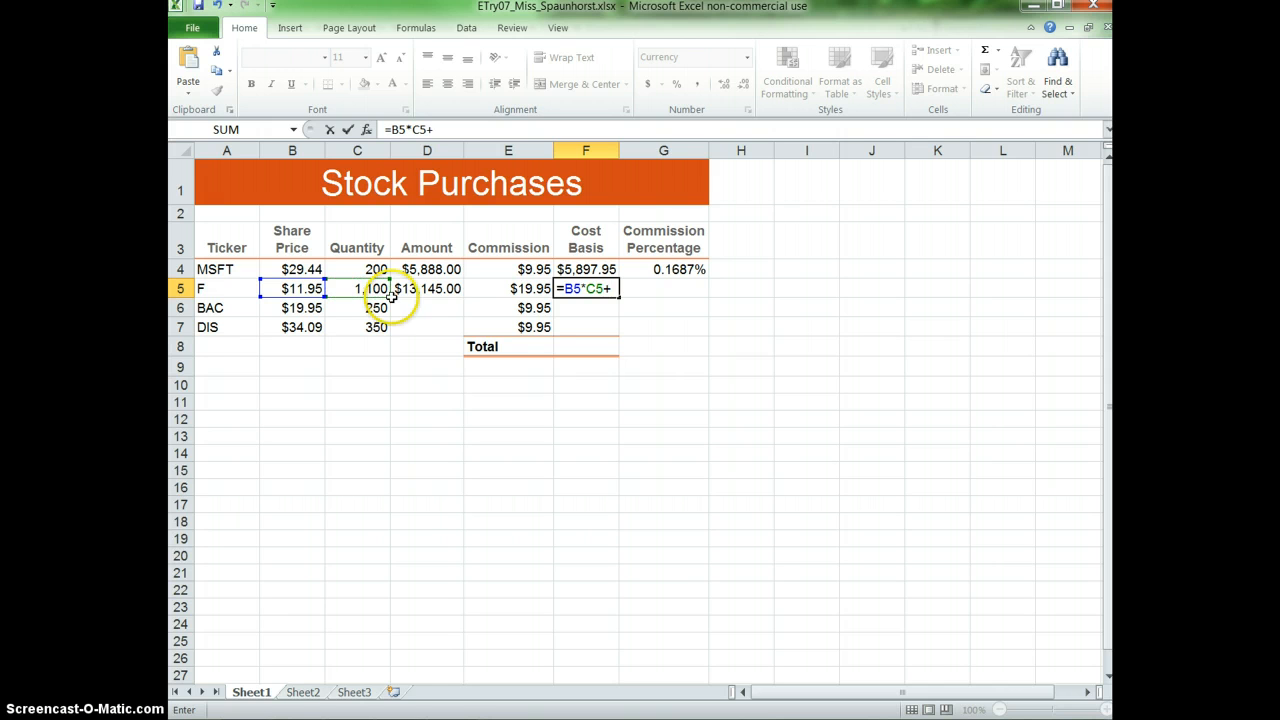
click(528, 289)
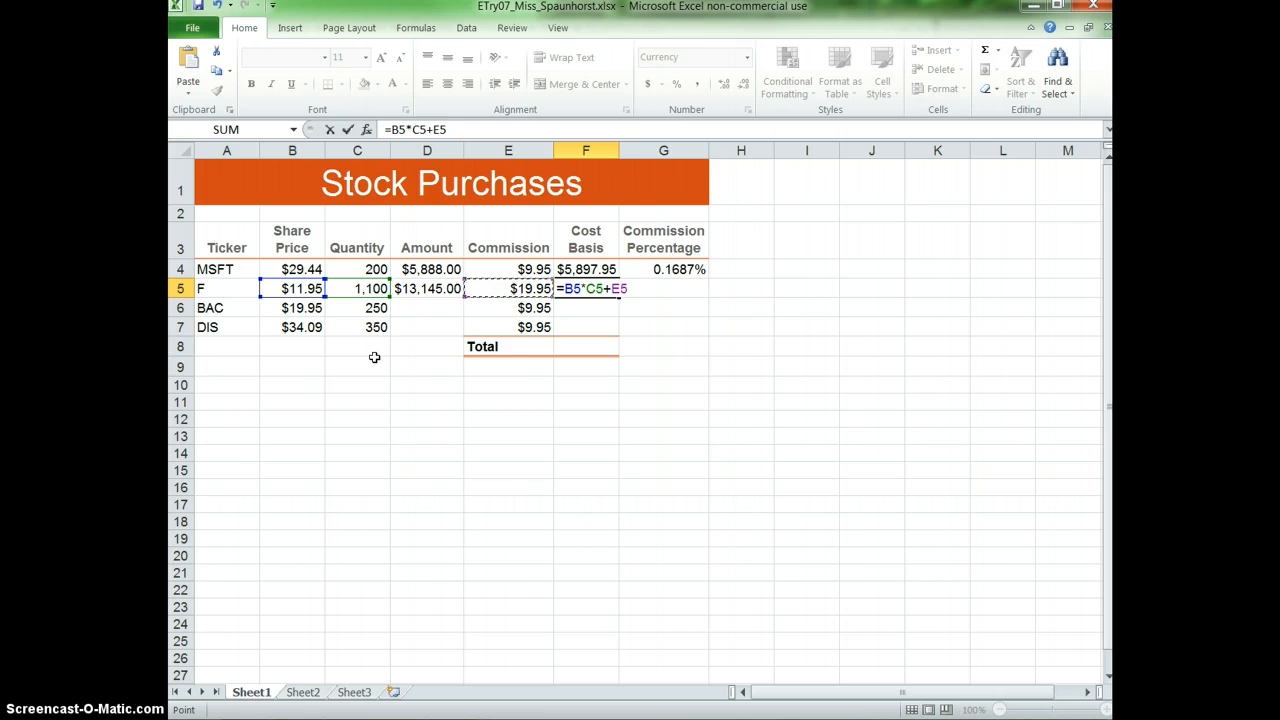
key(Return)
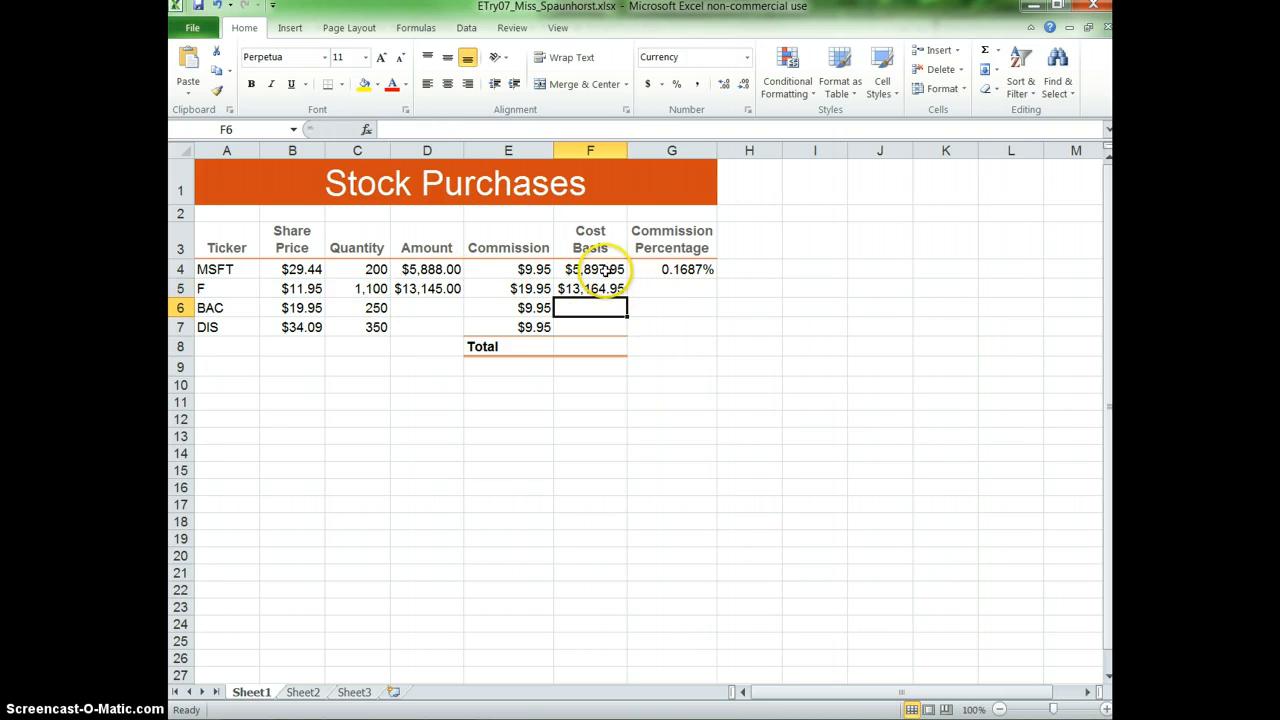
Compare the MSFT Amount and Cost Basis formulas in D4 and F4 with the cost basis formula in F5.
double_click(427, 268)
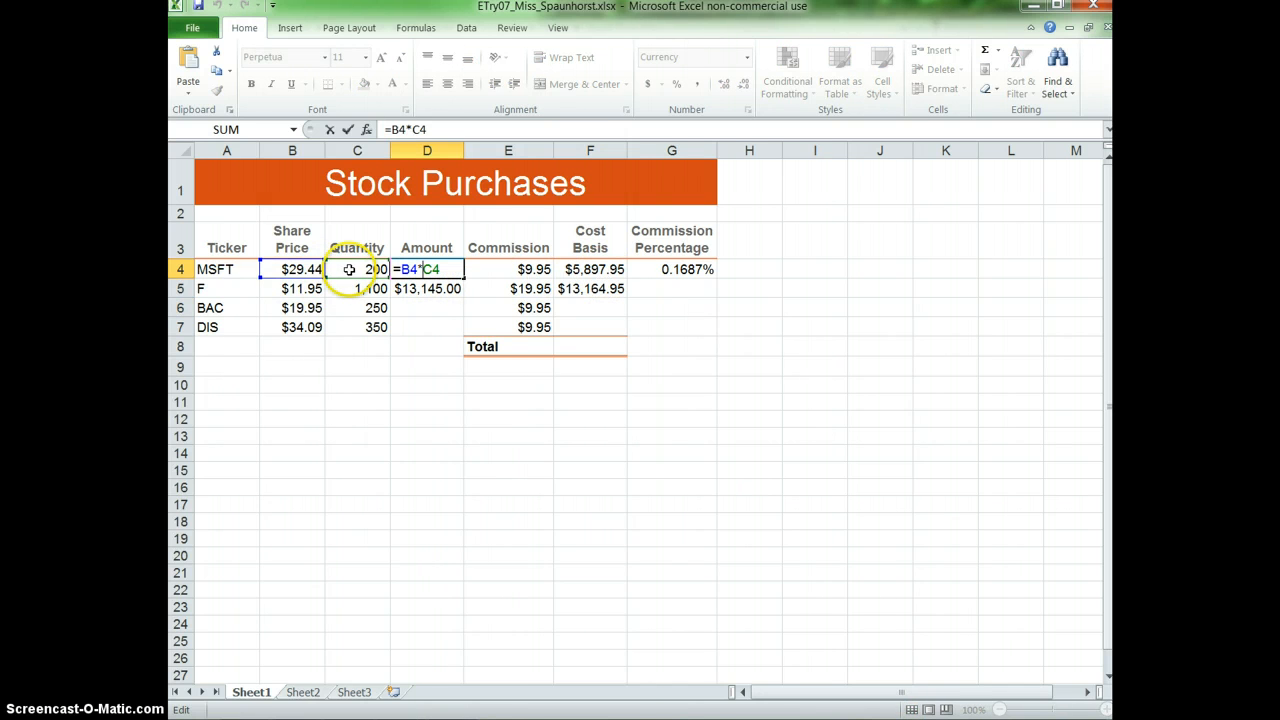
click(590, 270)
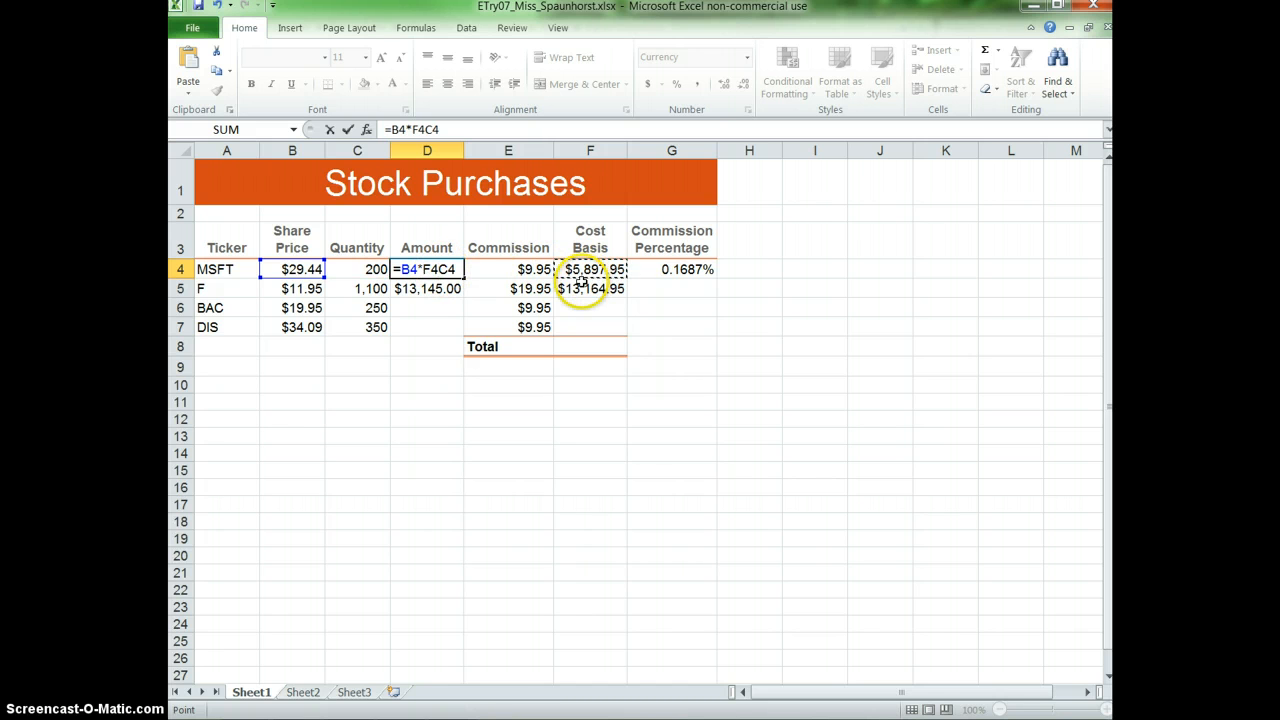
key(Escape)
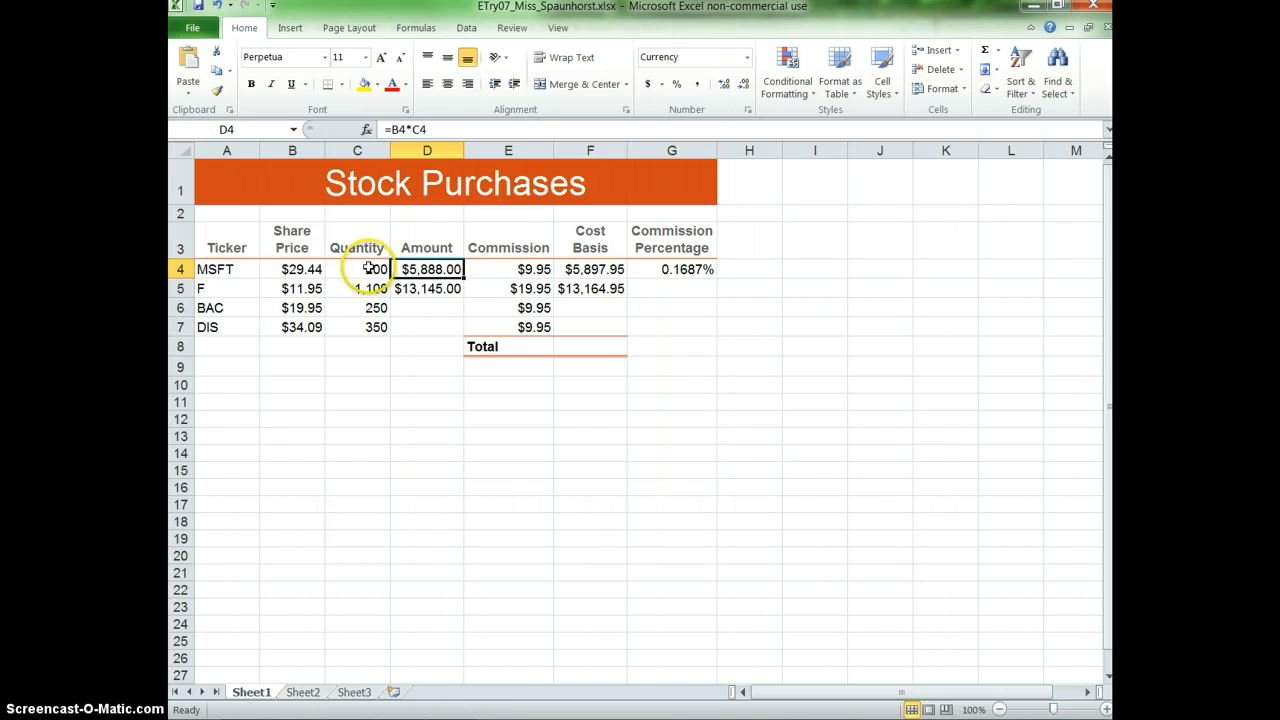
click(580, 269)
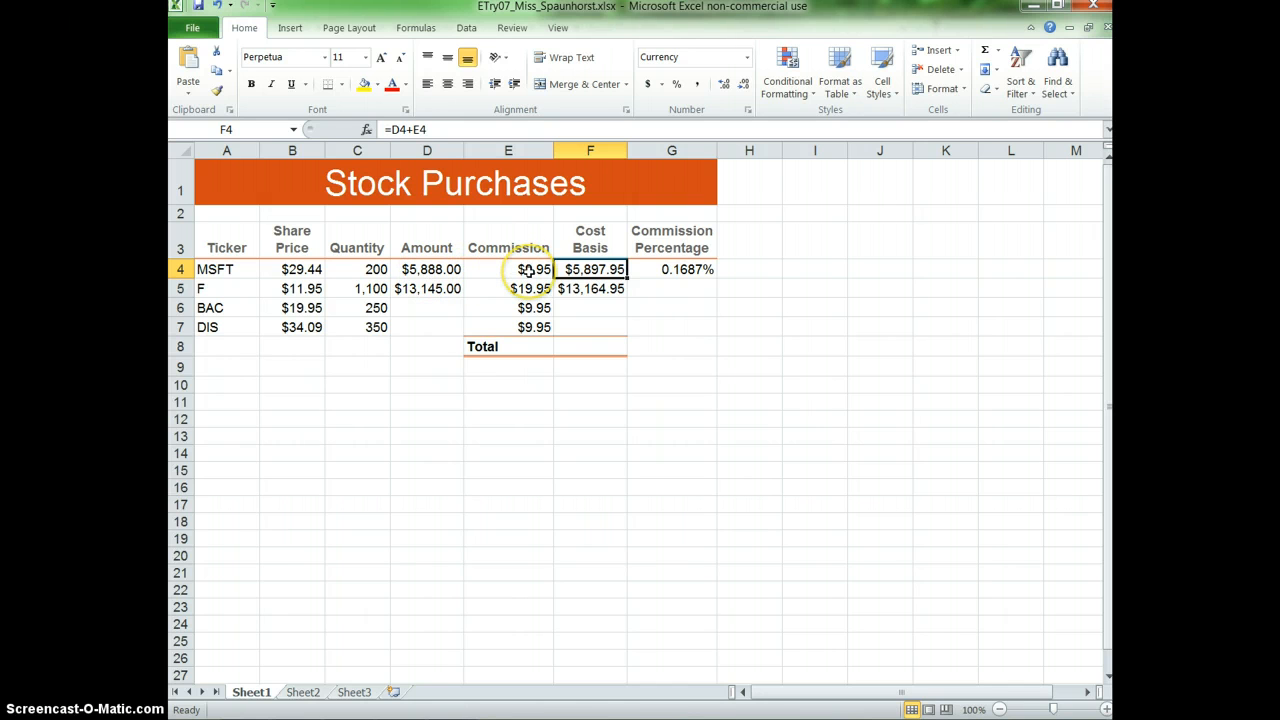
click(587, 289)
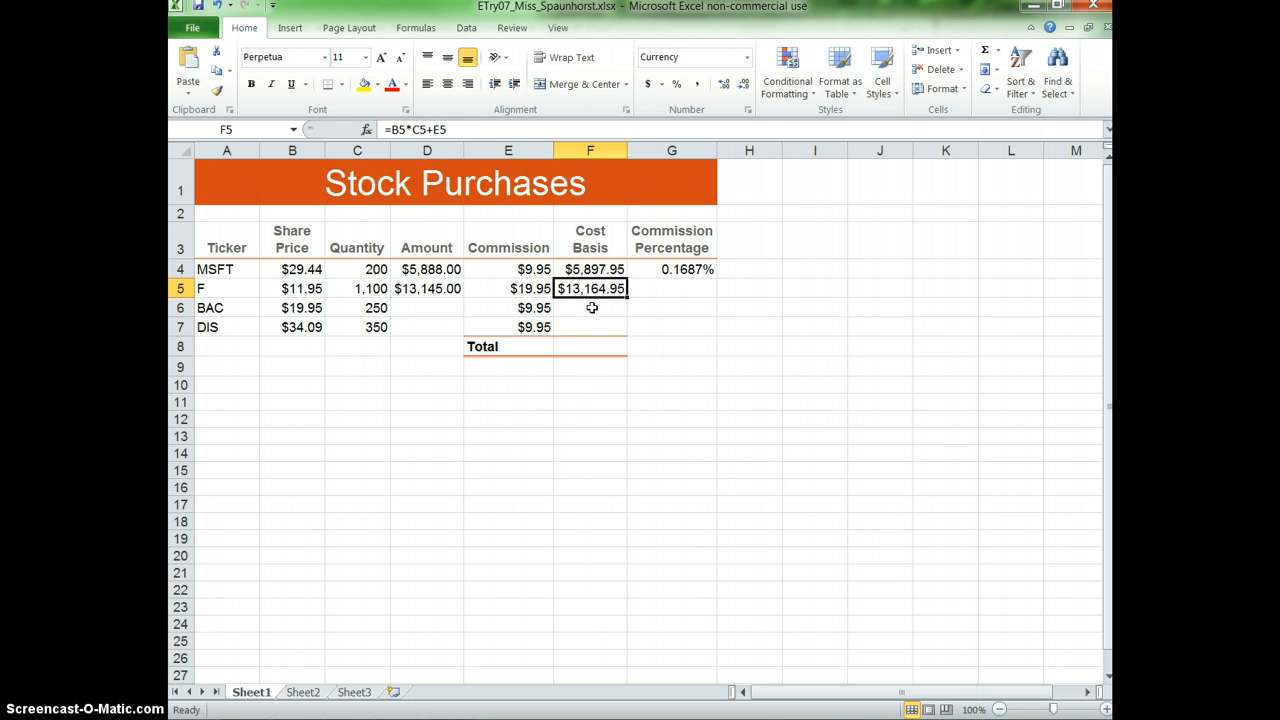
Enter the formula =F5/(B5*C5+E5) in G5 as the commission percentage for ticker F and review its cell references.
click(702, 290)
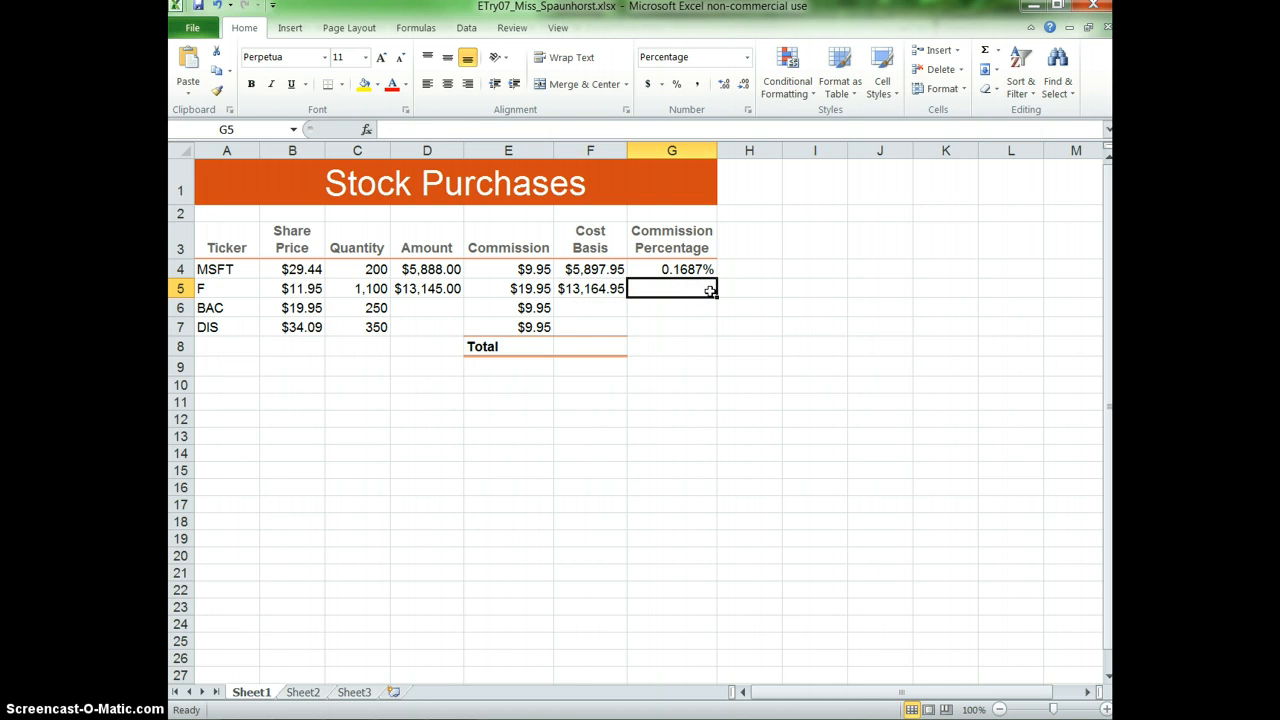
text(=)
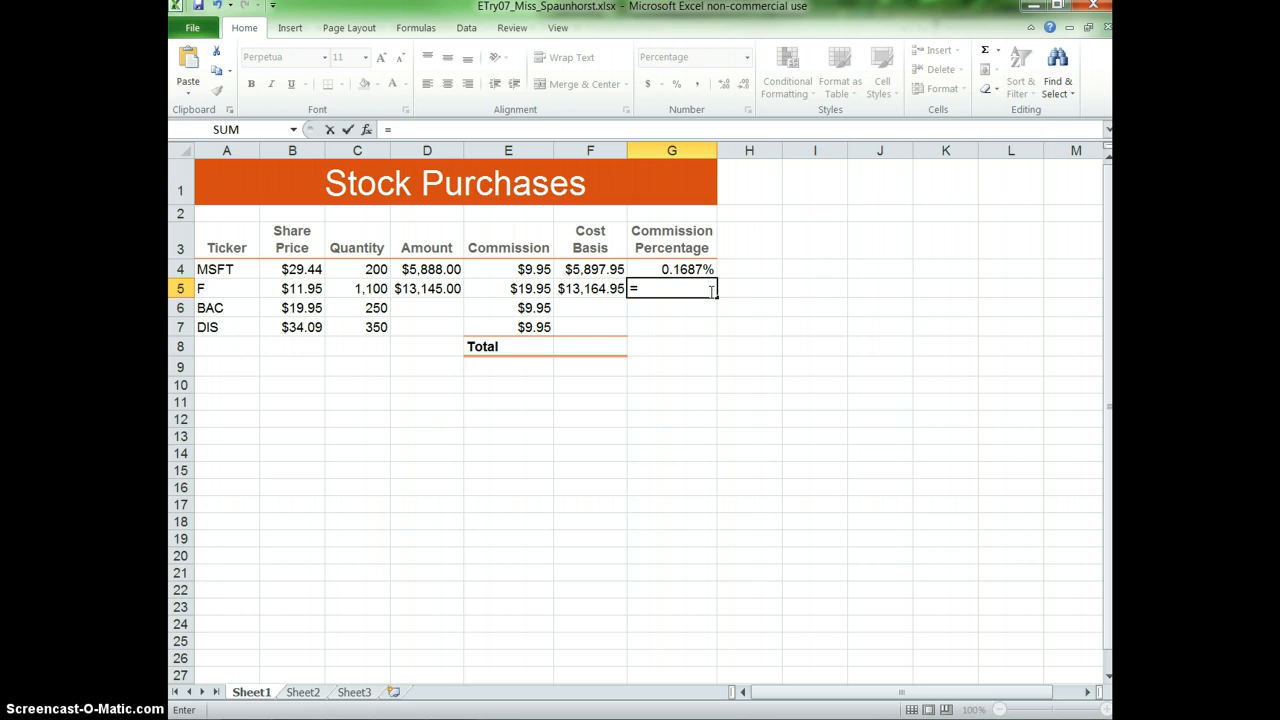
click(620, 290)
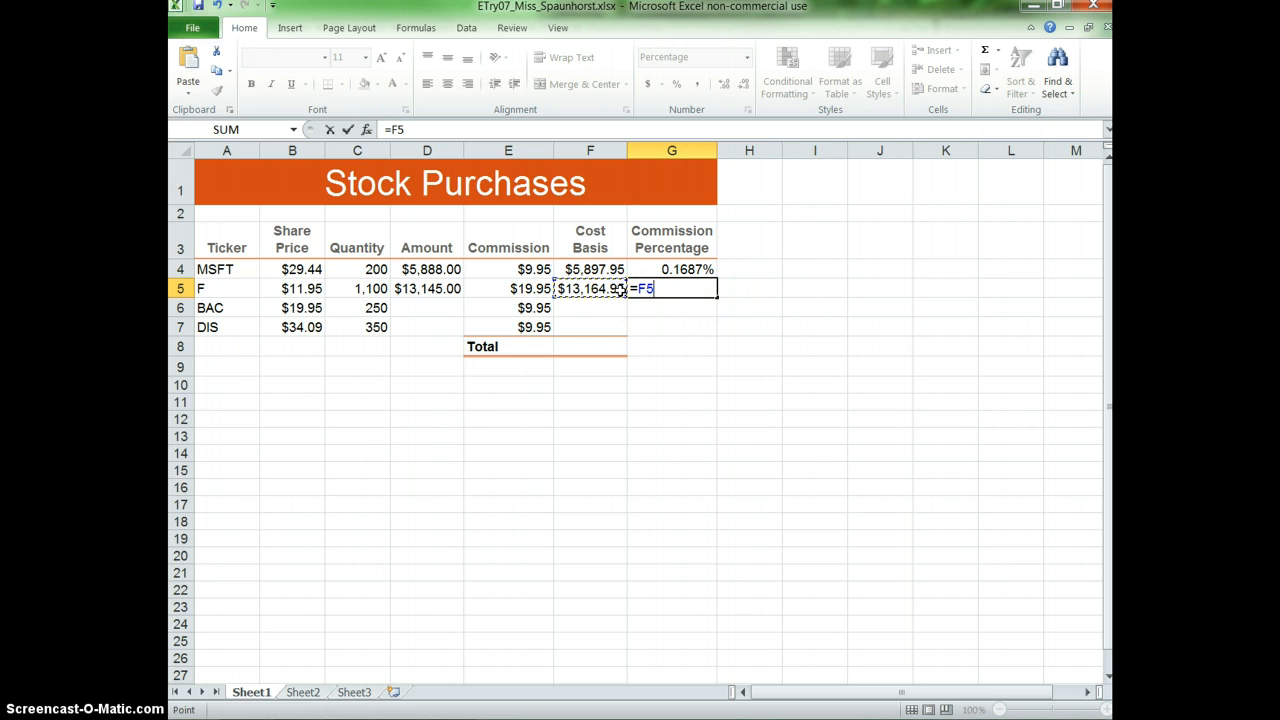
text(/()
click(312, 288)
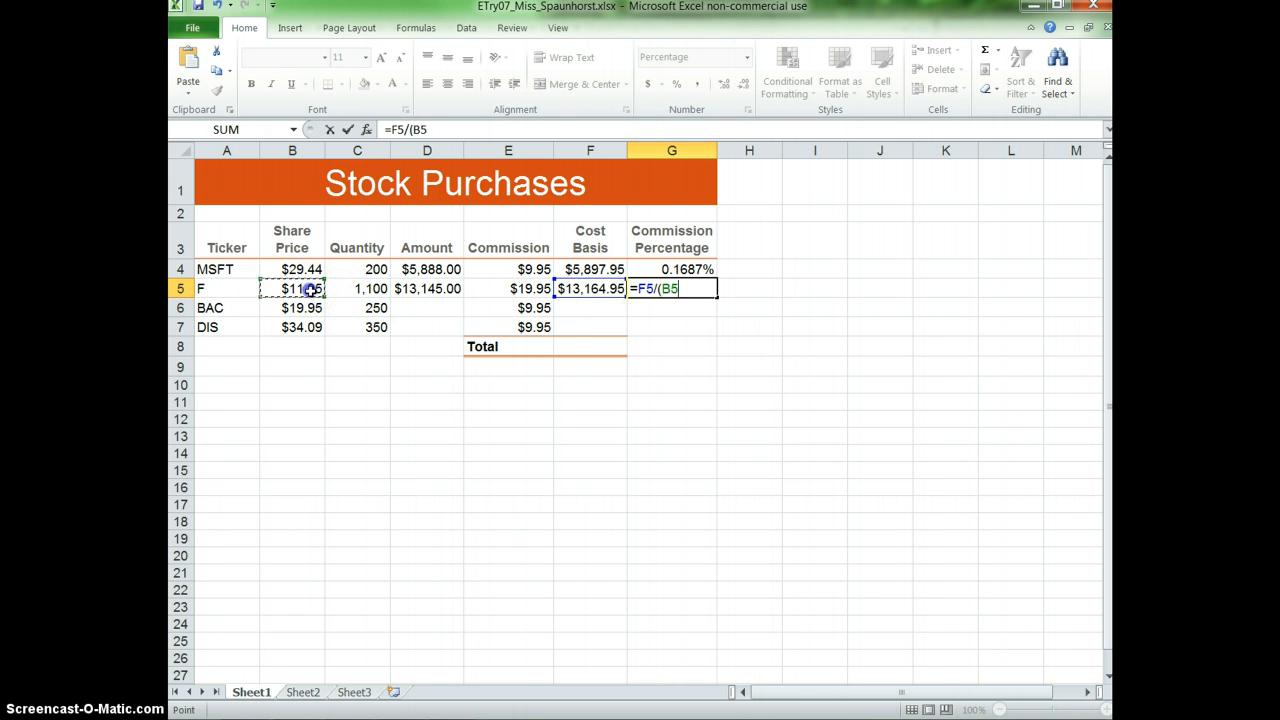
text(*)
click(353, 288)
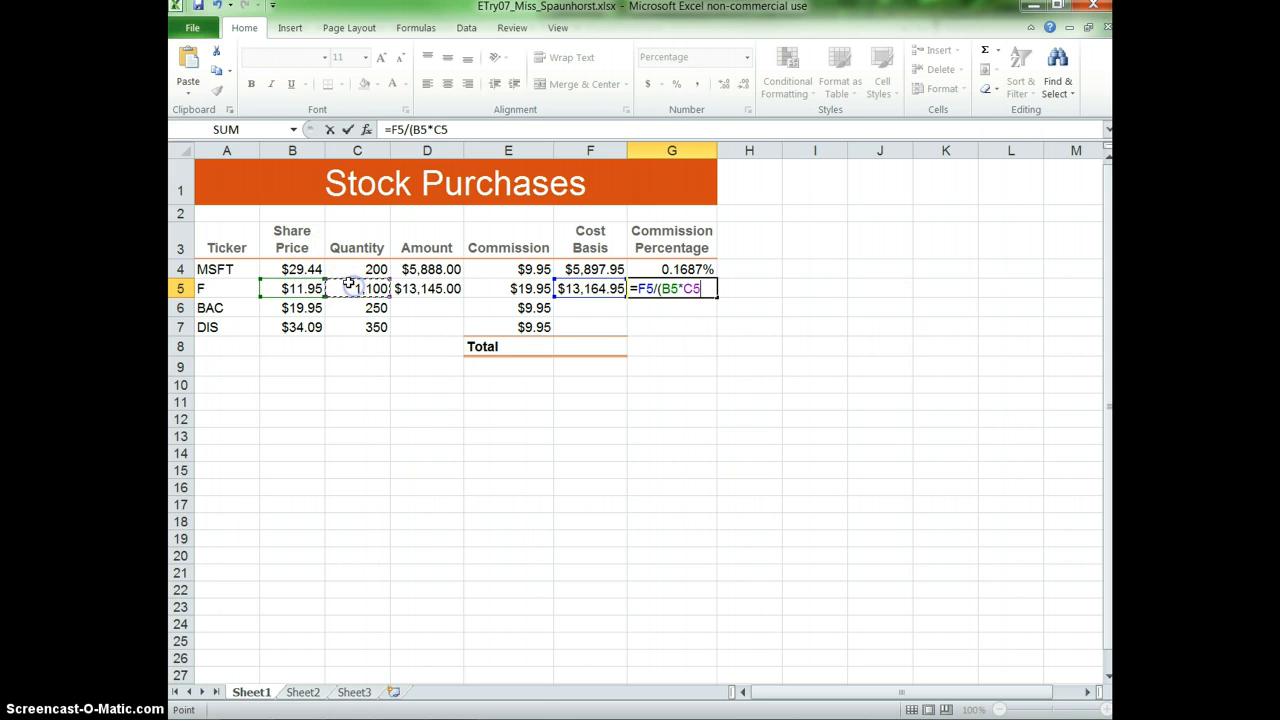
text(+)
click(507, 290)
text())
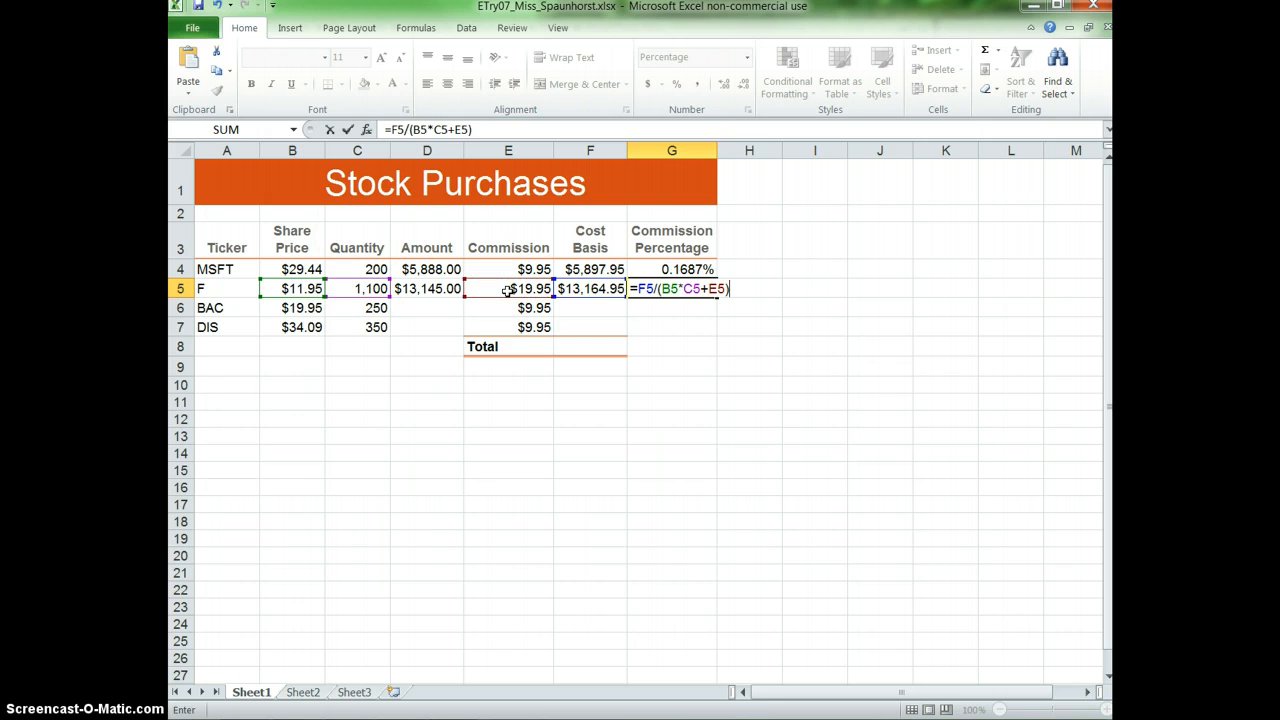
key(Return)
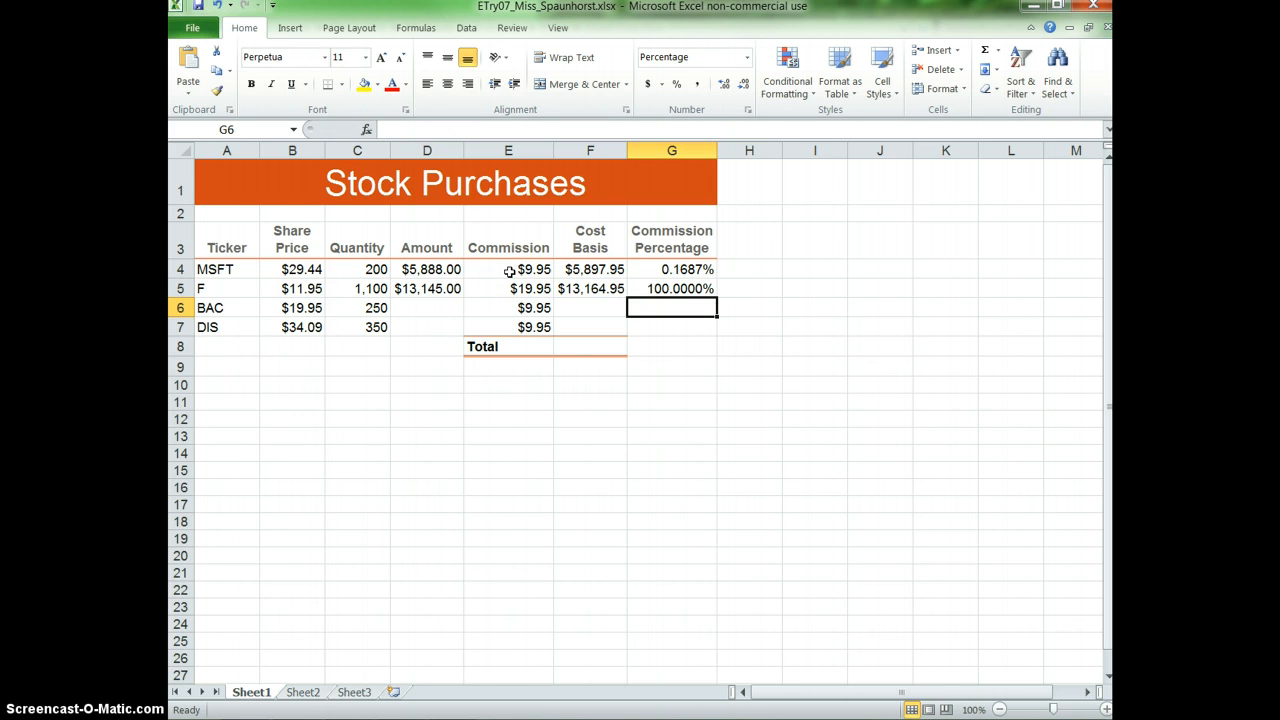
double_click(674, 287)
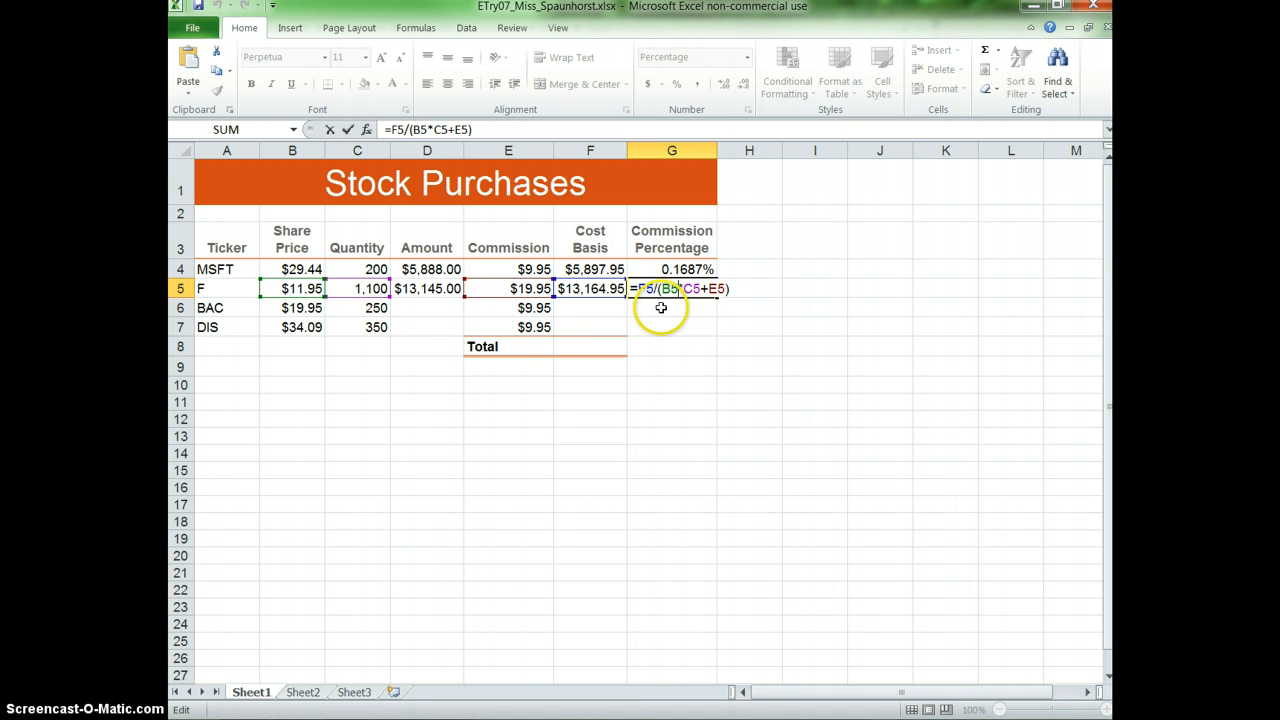
key(Return)
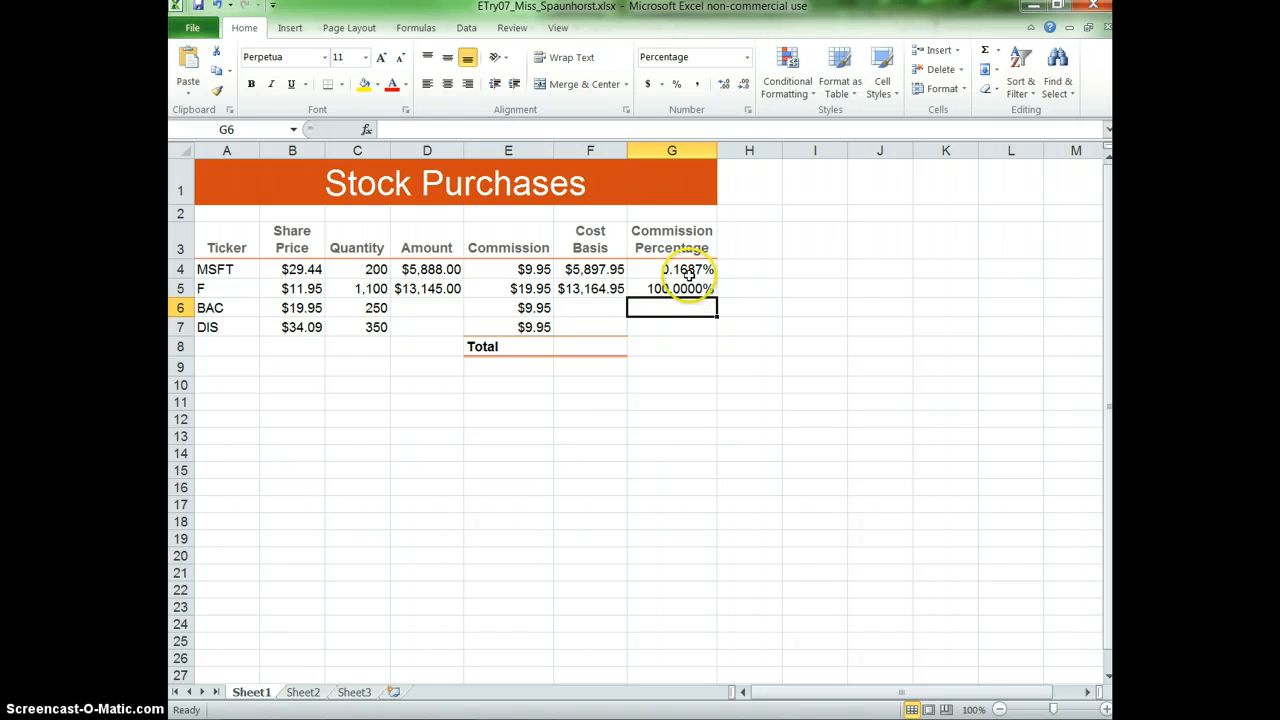
Change the cost basis formula in F5 to =D5+E5, referring to the amount instead of share price times quantity.
click(592, 289)
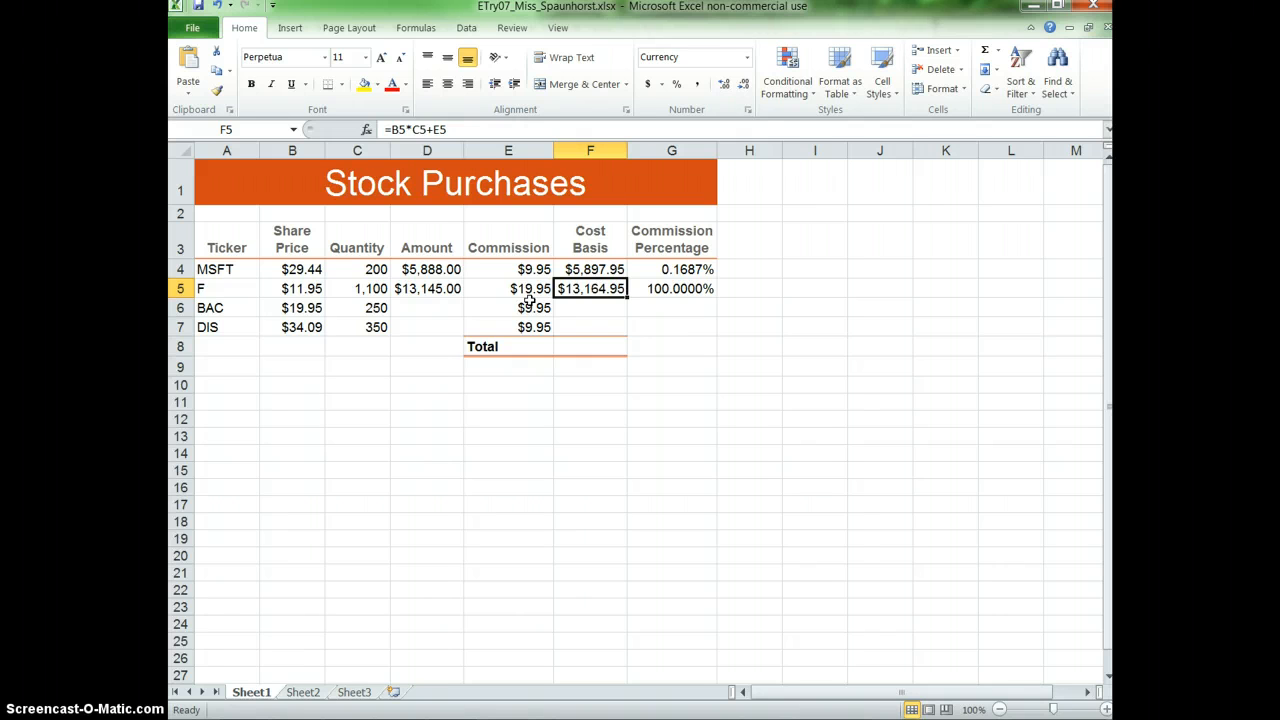
key(F2)
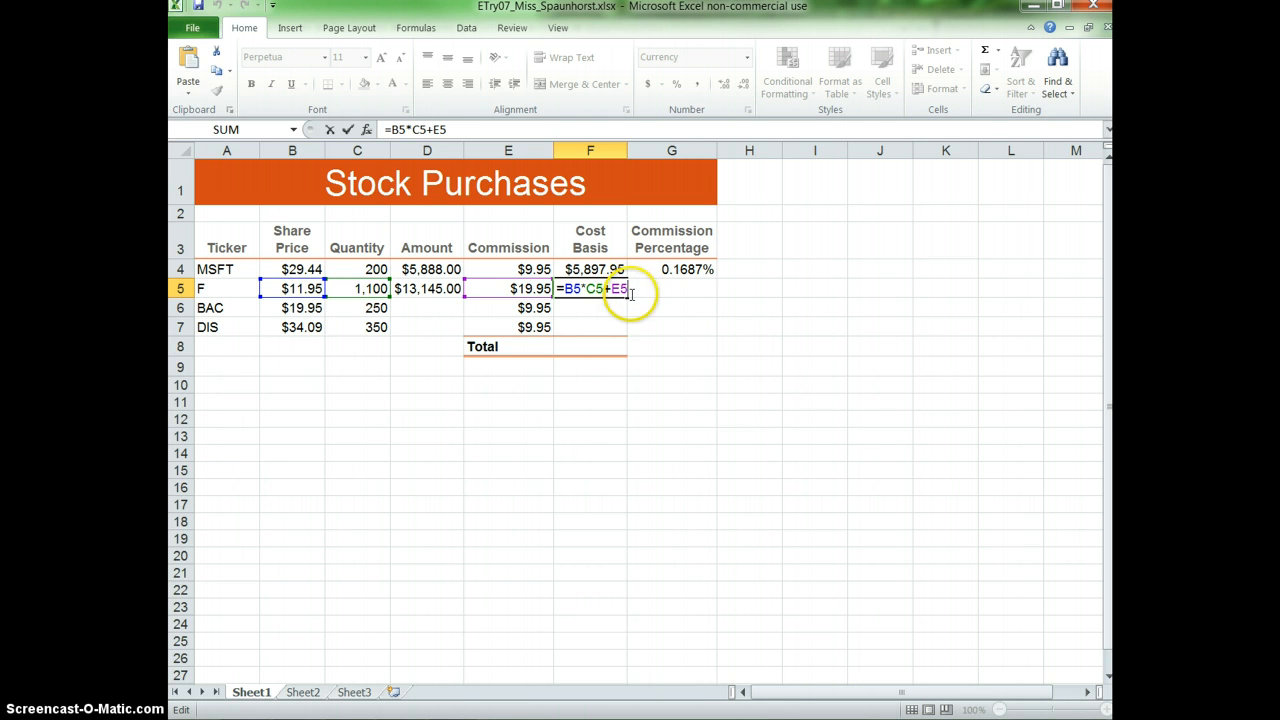
drag(605, 288, 562, 290)
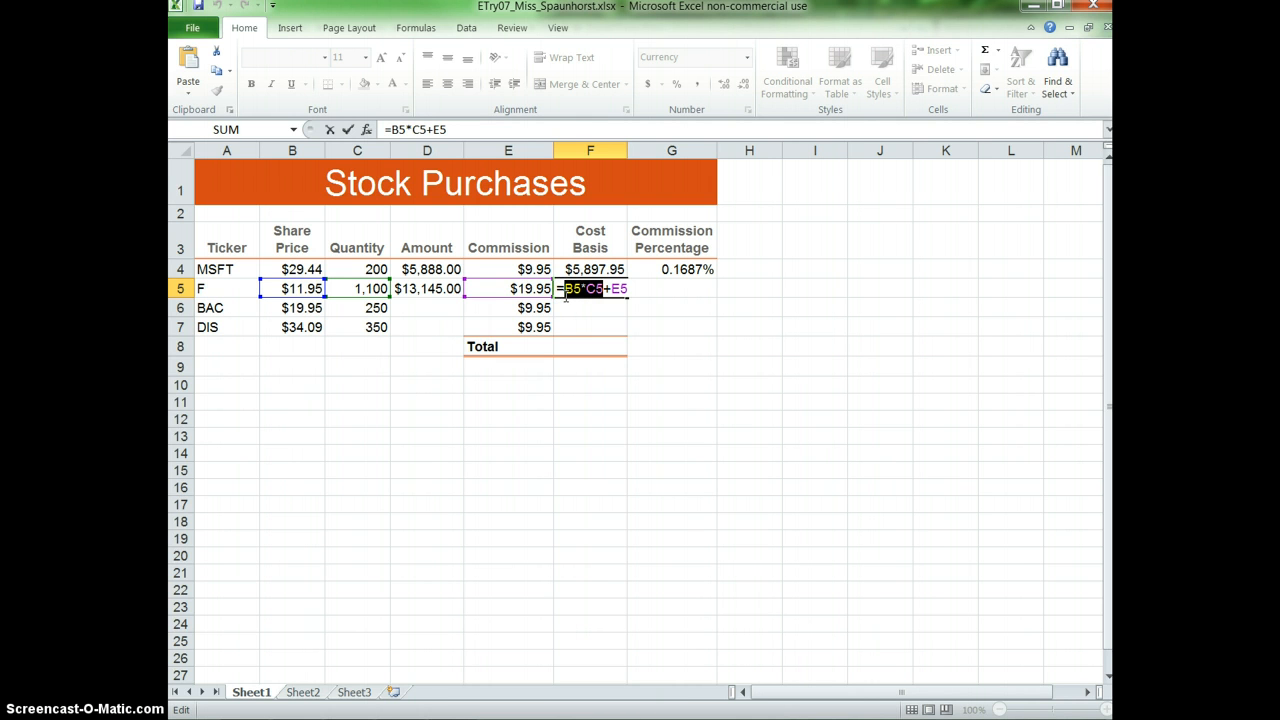
click(430, 289)
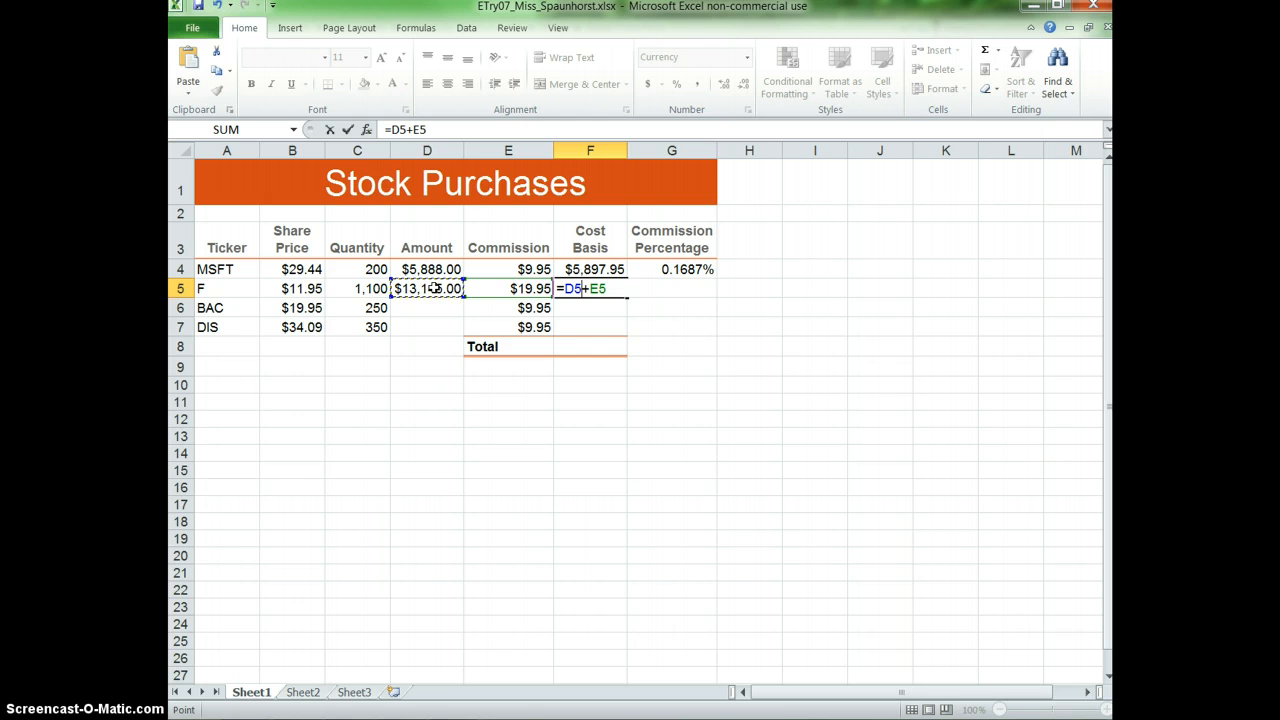
key(Return)
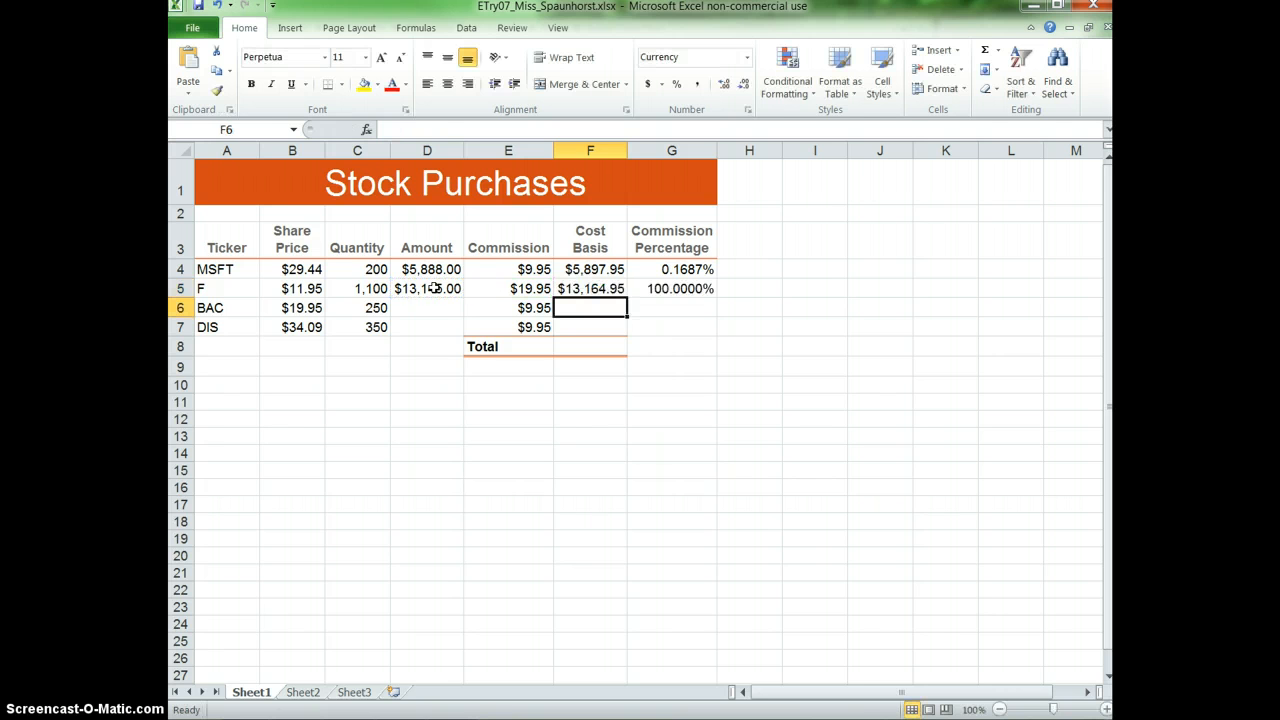
Replace B5*C5+E5 inside the parentheses of the G5 commission percentage formula with a reference to F5.
click(700, 288)
click(698, 288)
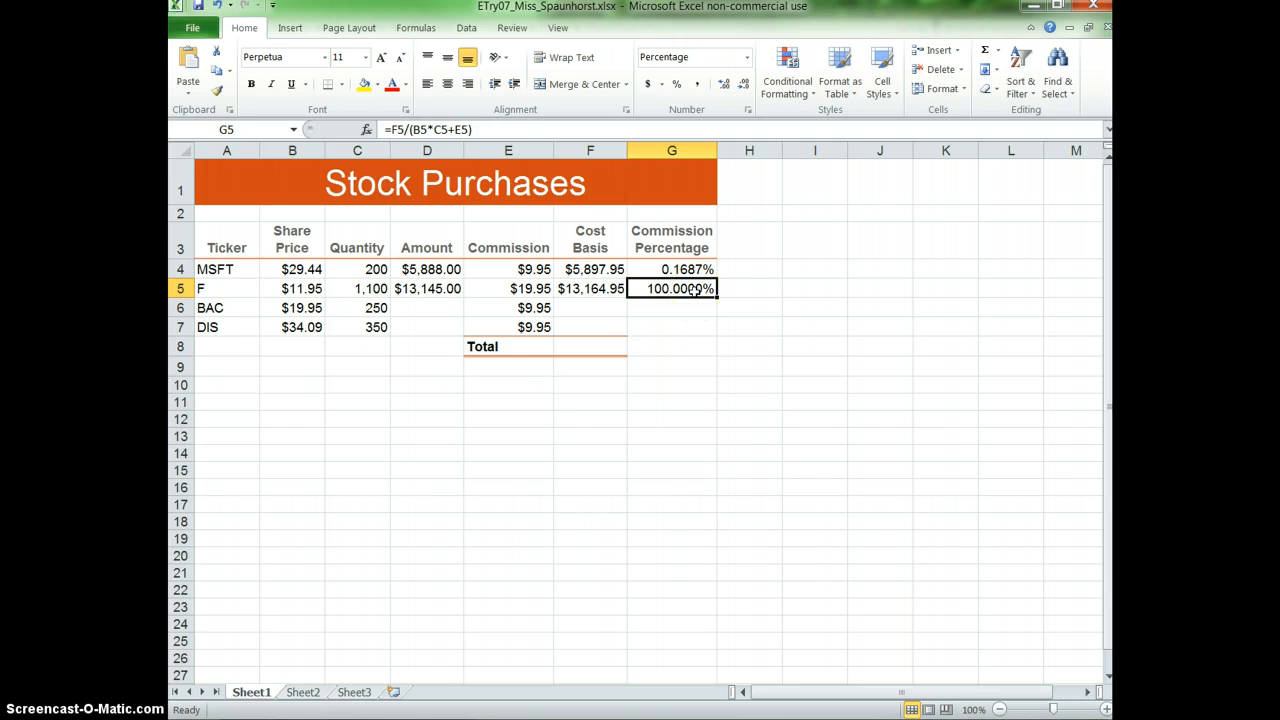
click(692, 292)
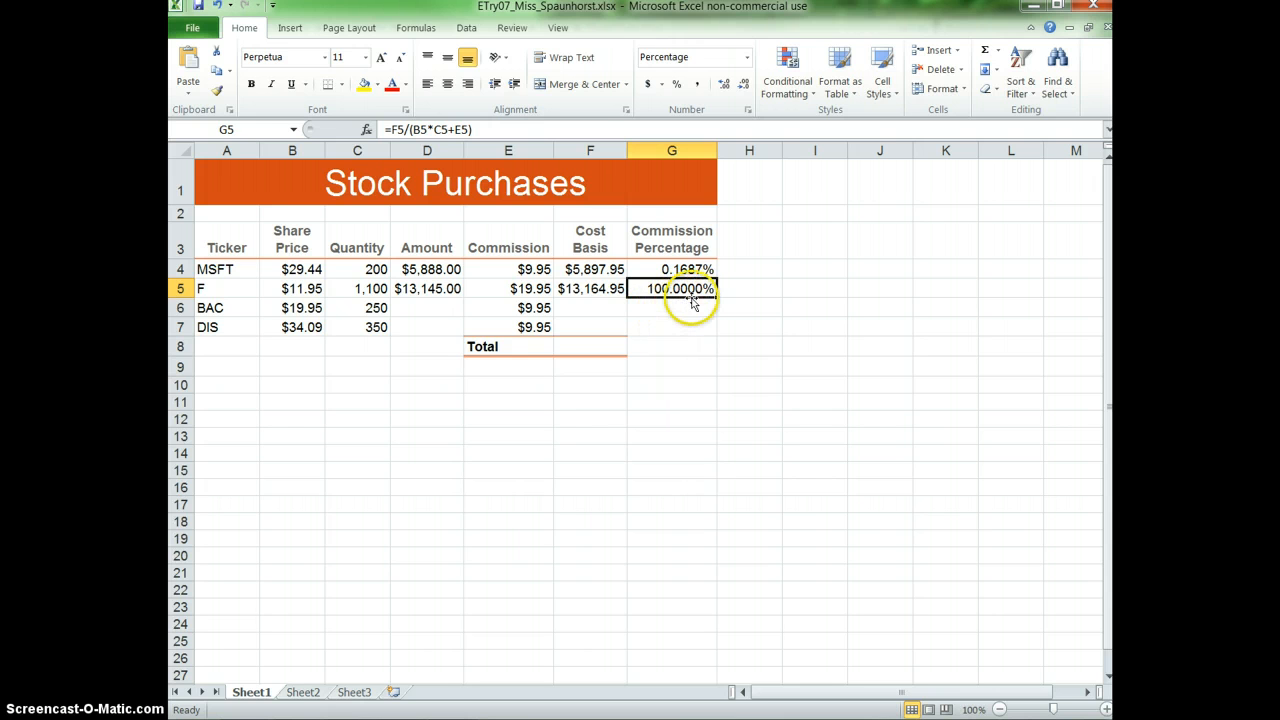
double_click(700, 292)
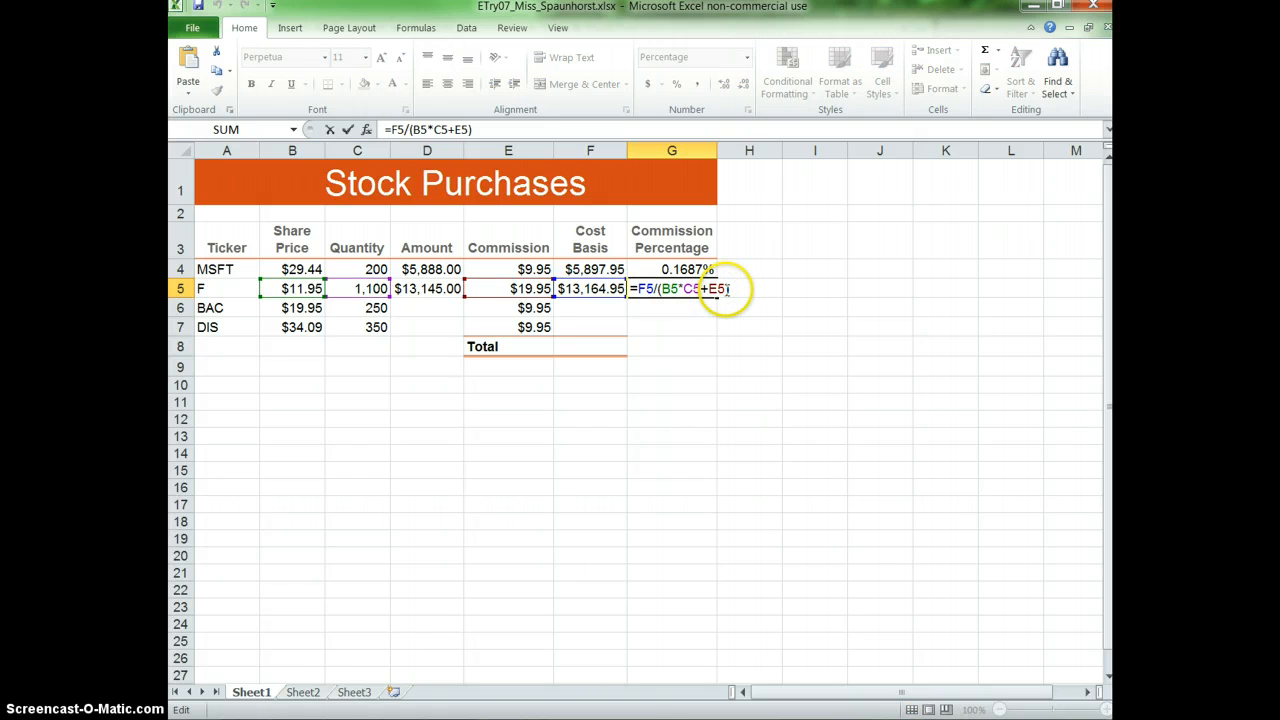
drag(728, 289, 661, 289)
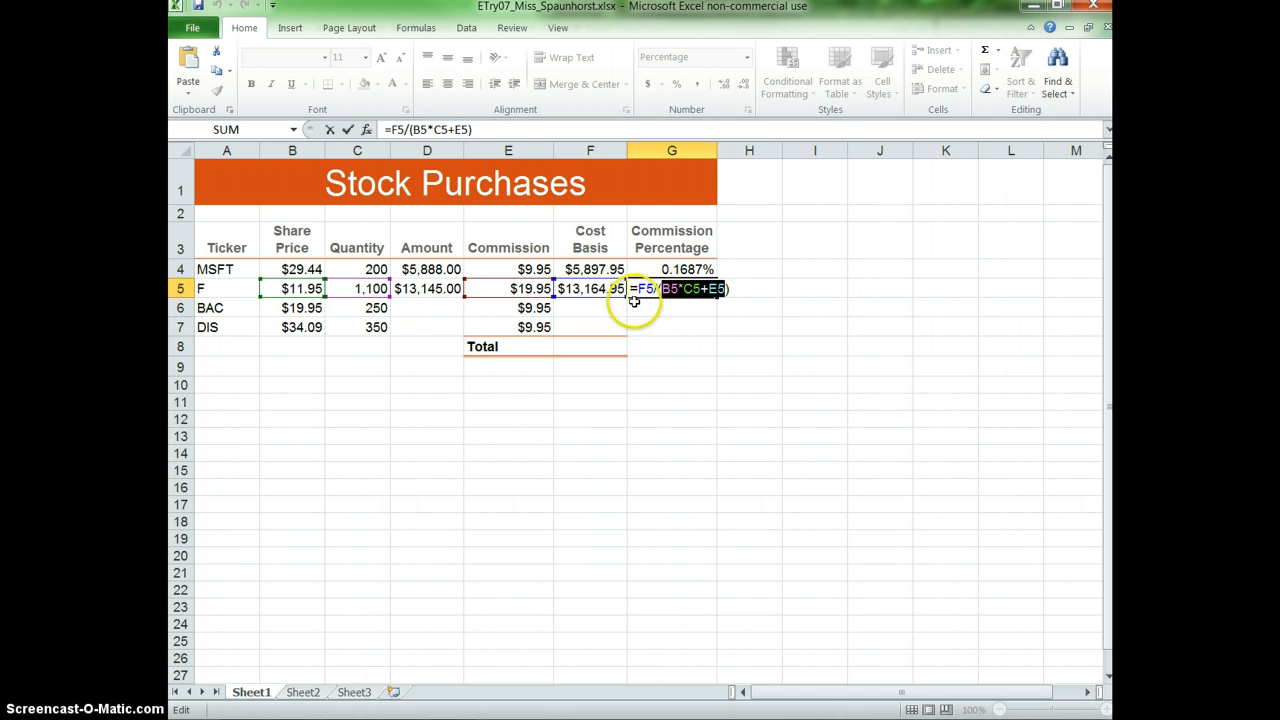
click(592, 289)
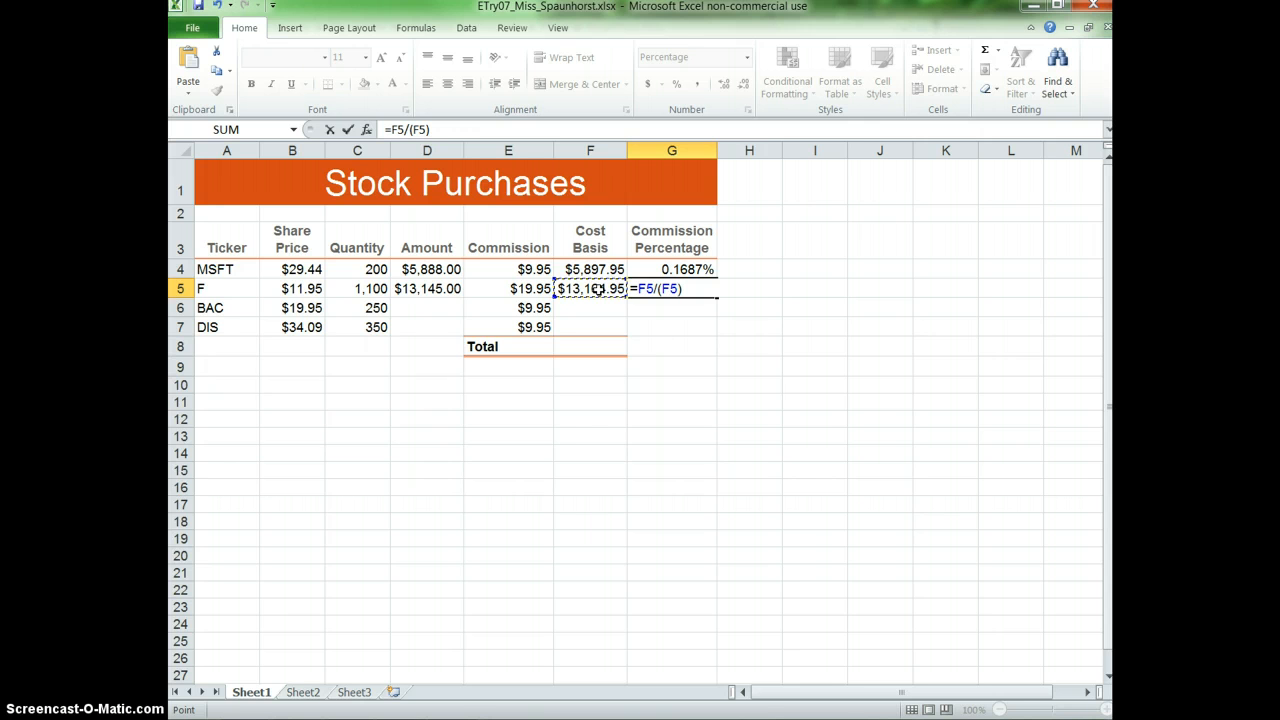
Replace the numerator in G5 with the commission cell so the formula reads =E5/(F5), and commit it.
click(646, 287)
key(BackSpace)
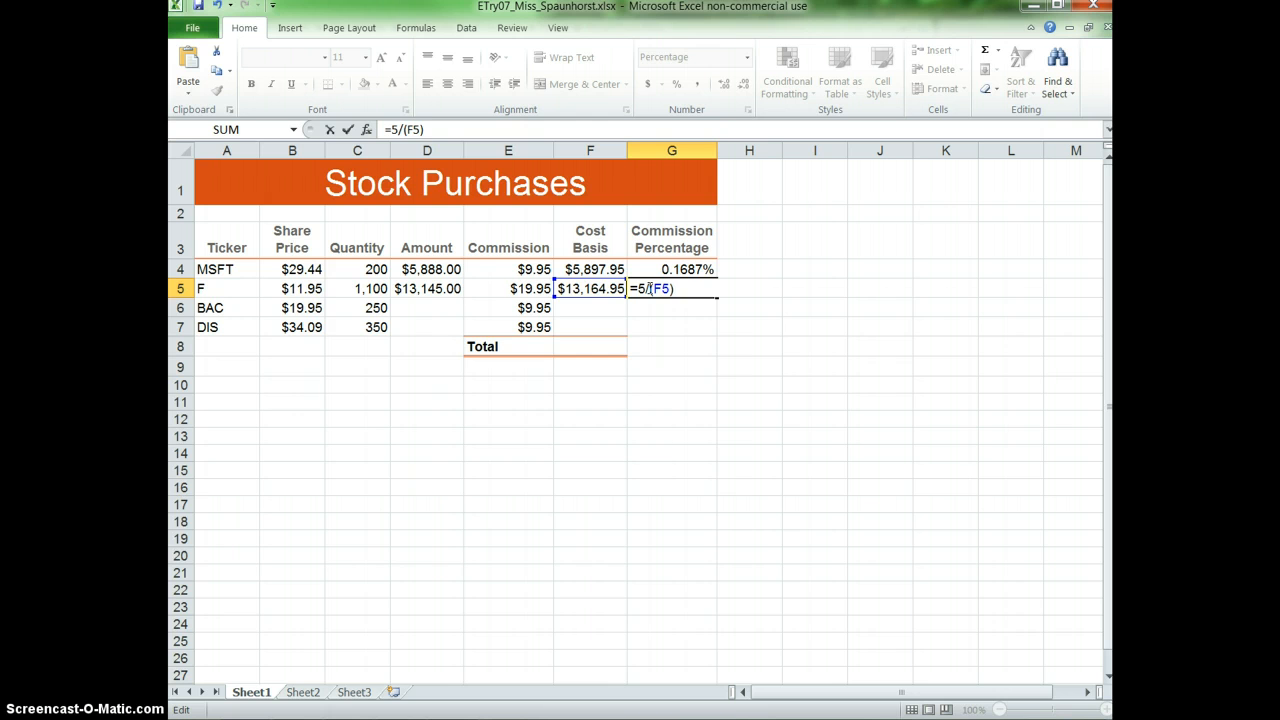
text(e)
click(652, 289)
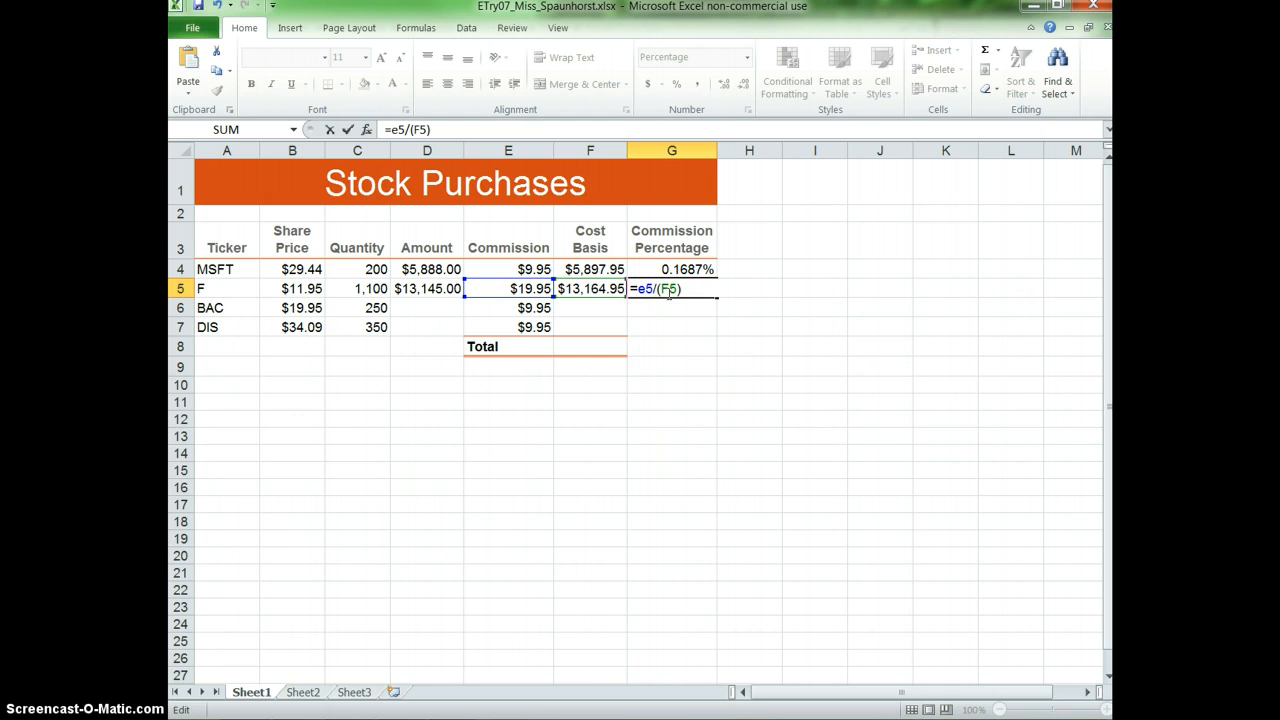
drag(653, 289, 638, 289)
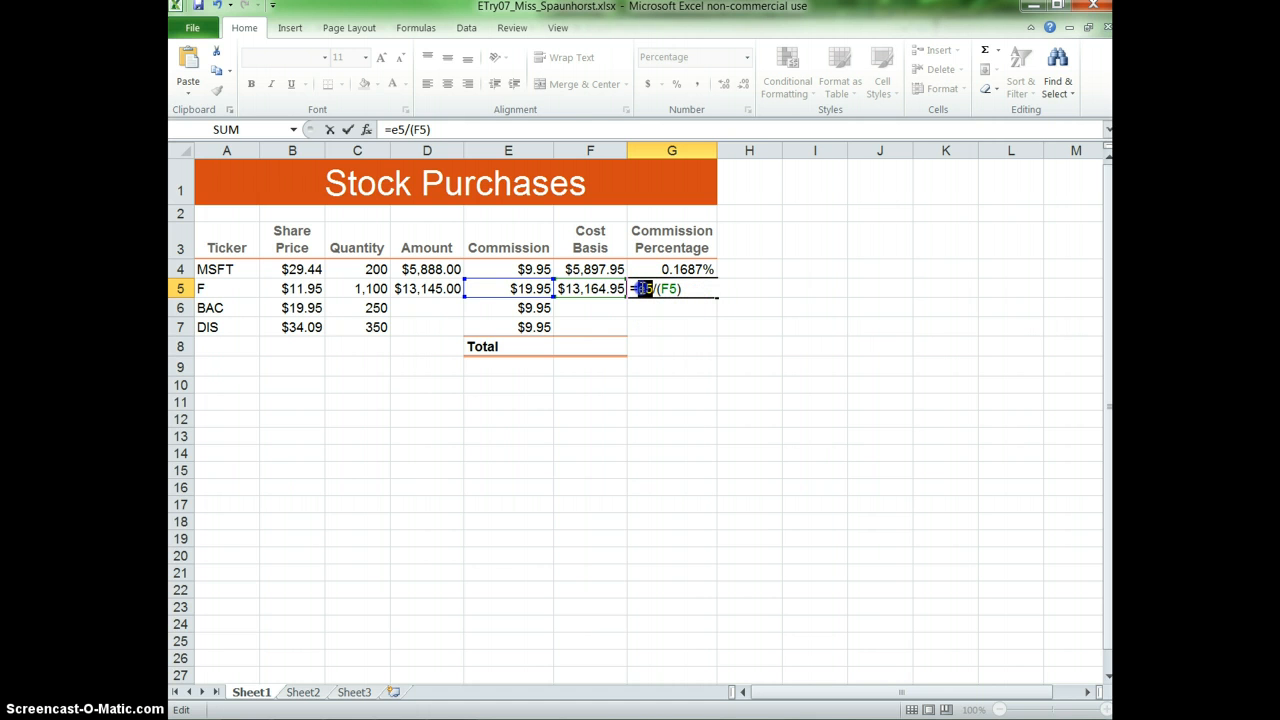
click(509, 288)
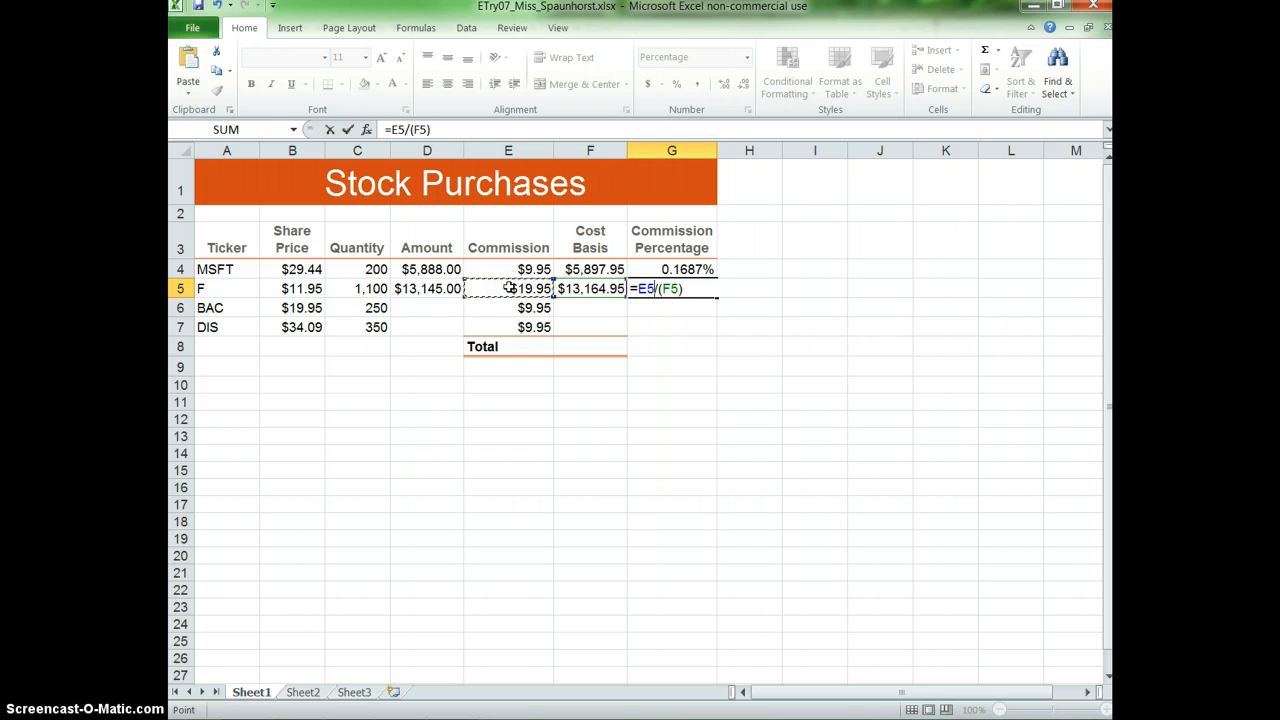
key(Return)
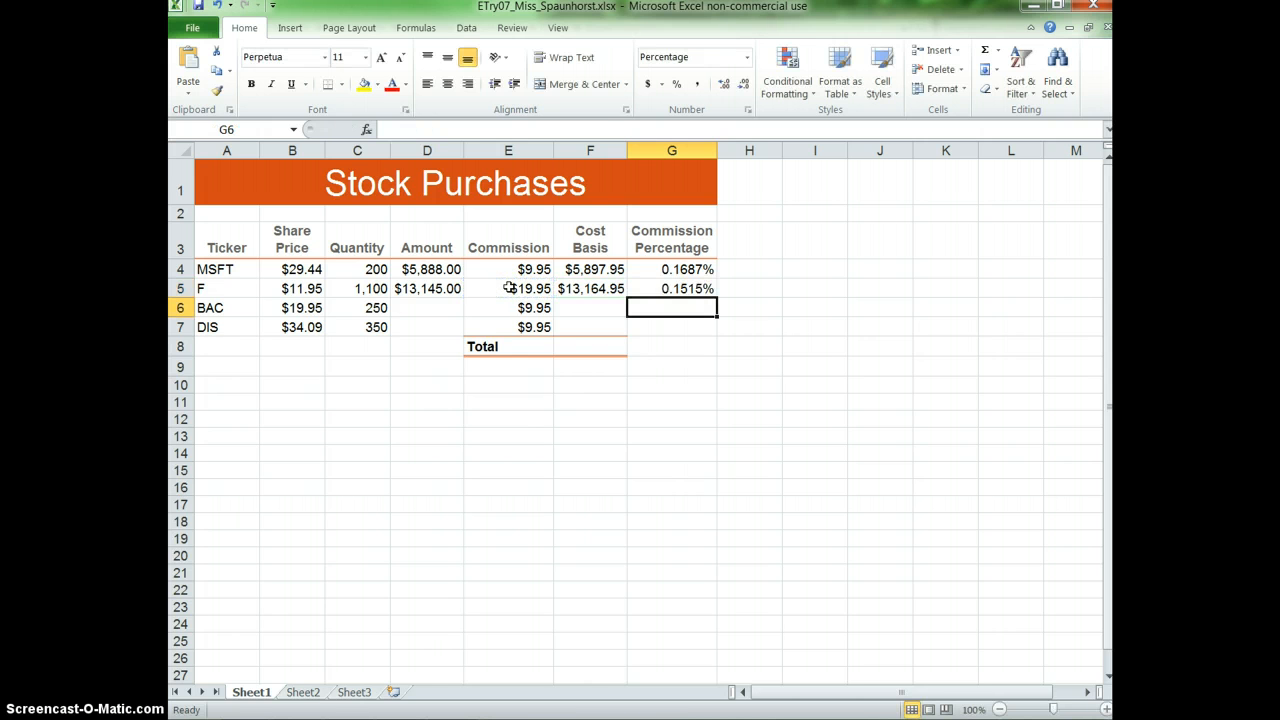
Save the workbook and review the amount and commission percentage formulas for tickers MSFT and F in rows 4 and 5.
click(688, 295)
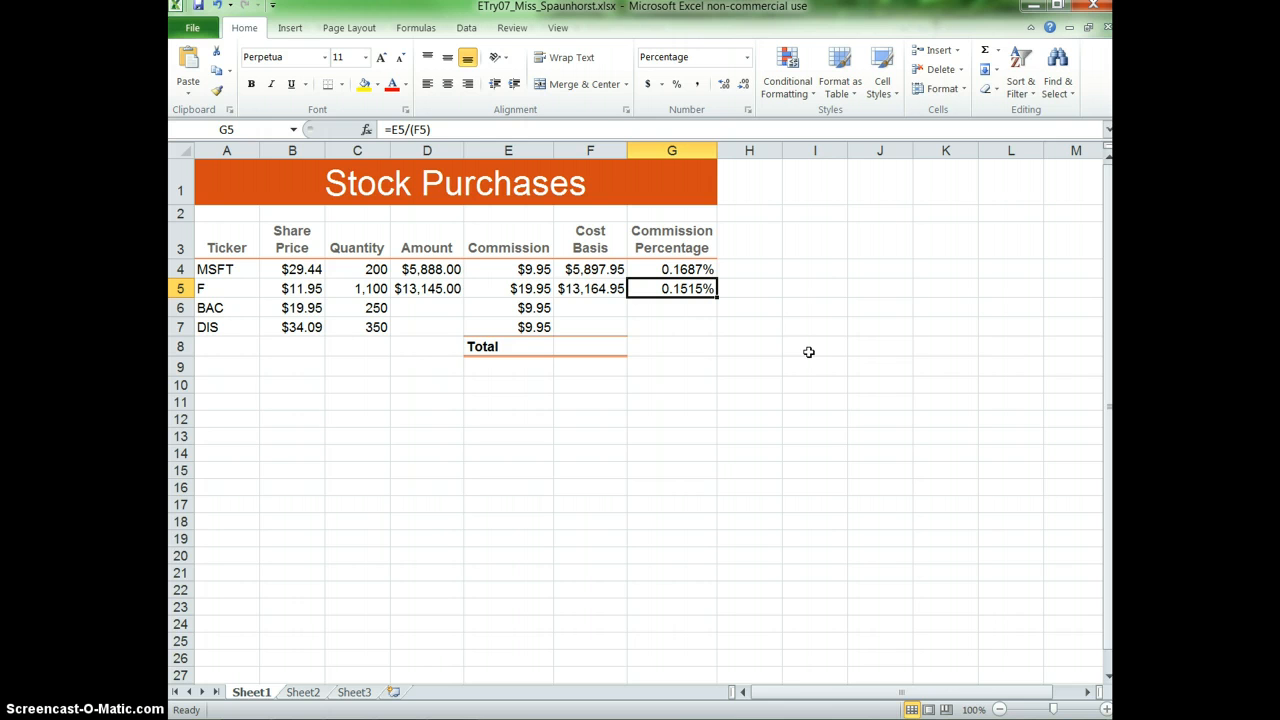
click(199, 8)
click(411, 275)
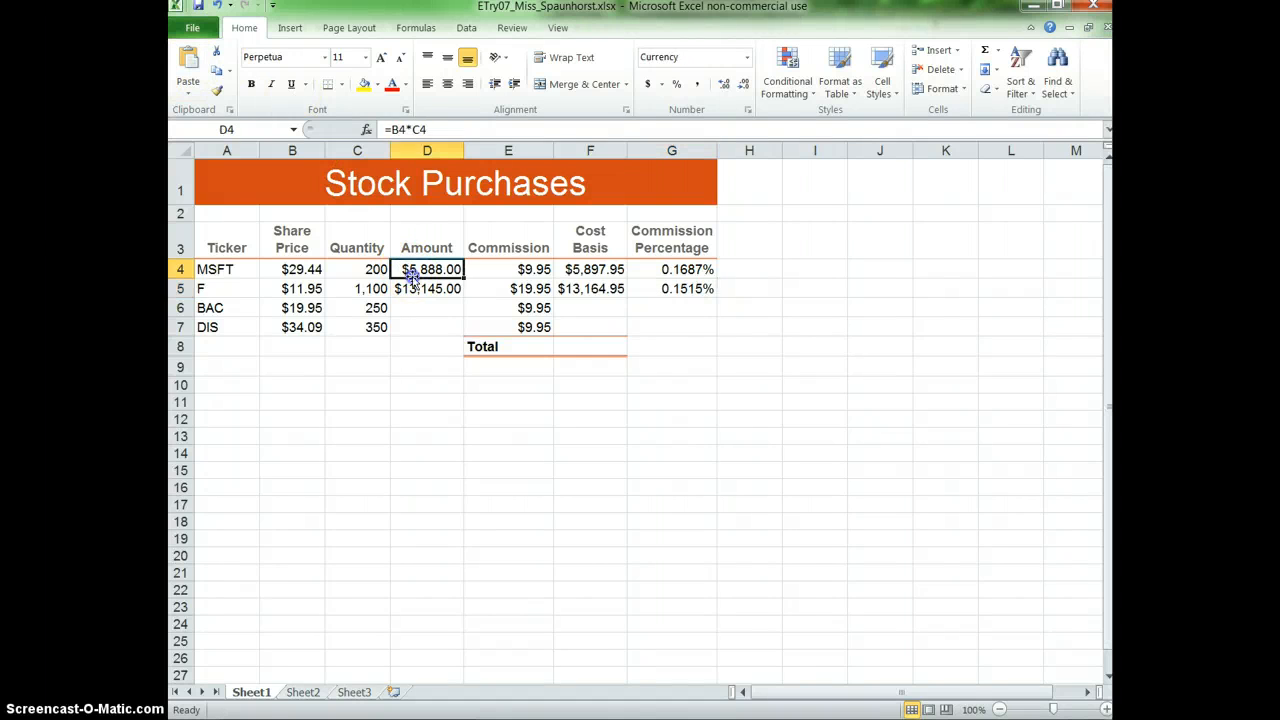
click(418, 287)
click(438, 266)
click(684, 270)
click(677, 289)
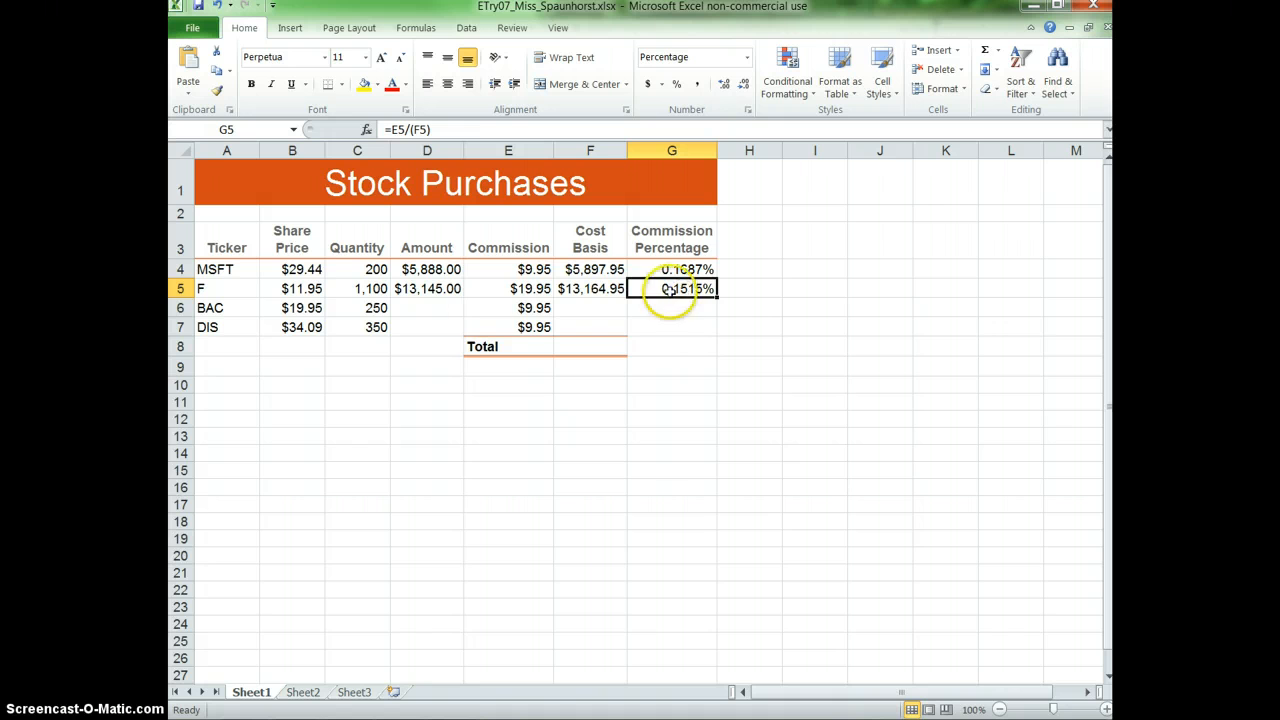
Fill the amount formula from D5 down through D7 and check the copied formulas in D6 and D7.
click(442, 290)
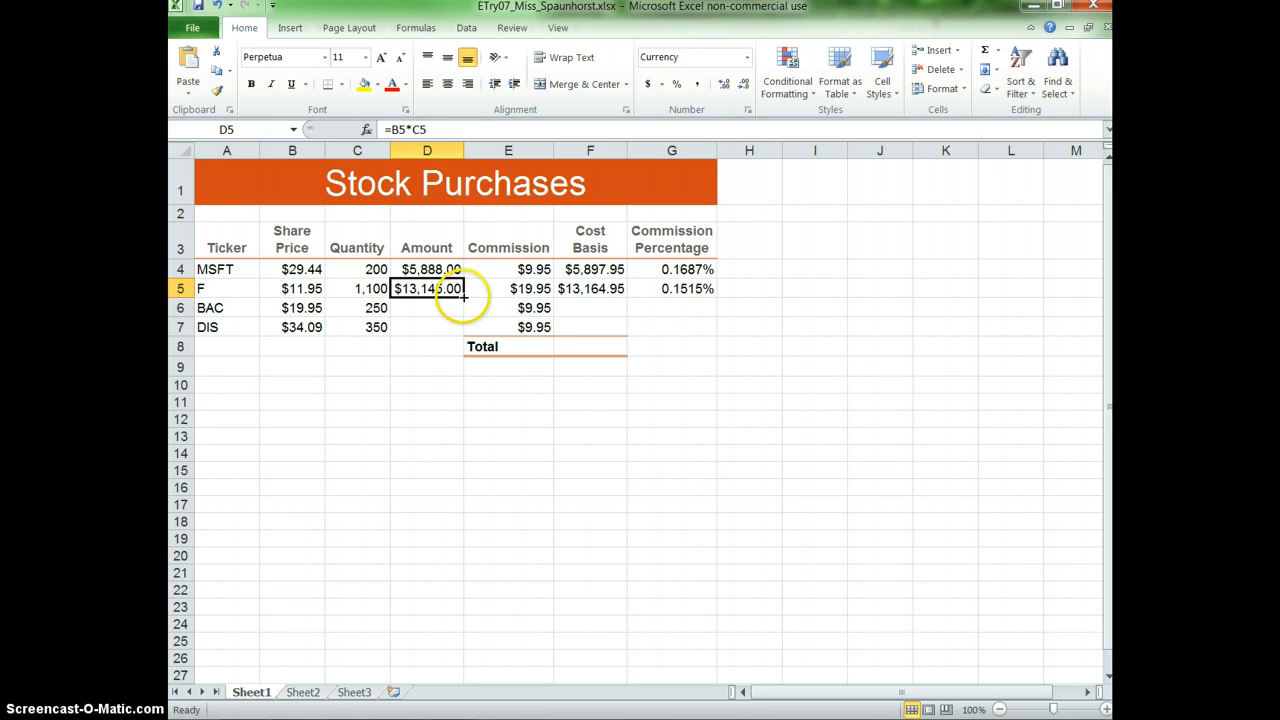
drag(463, 298, 463, 334)
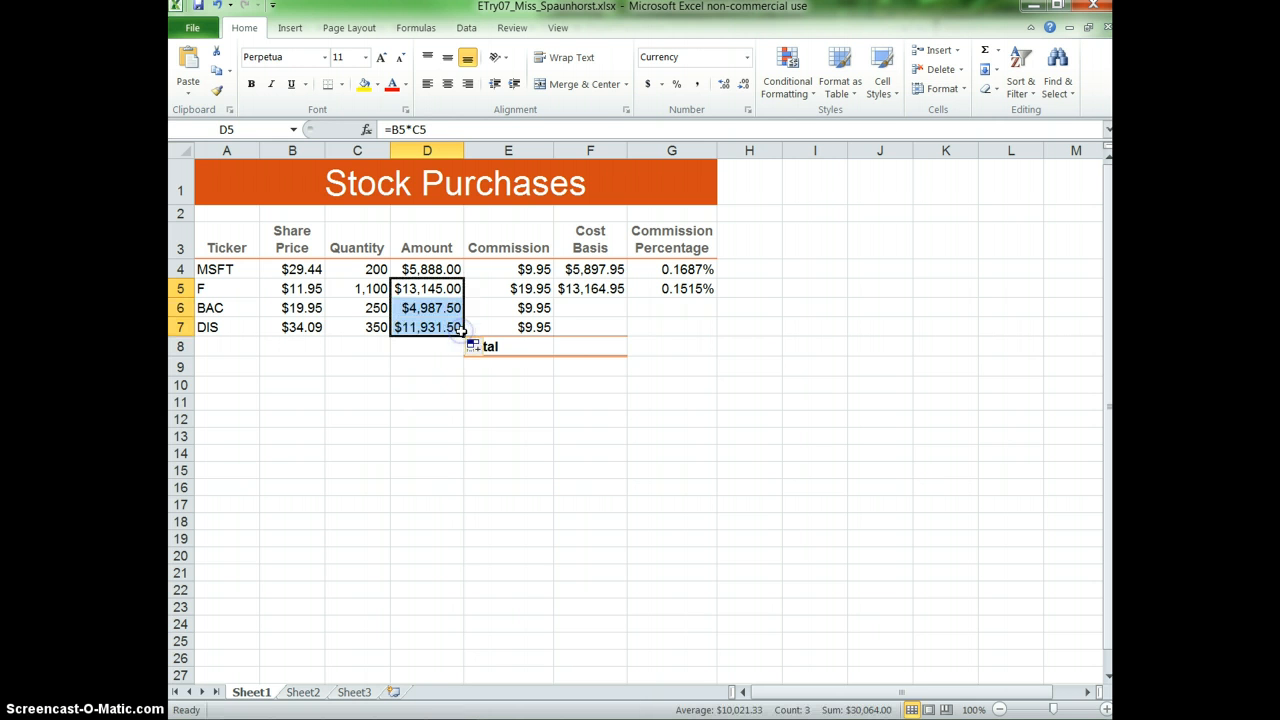
click(433, 309)
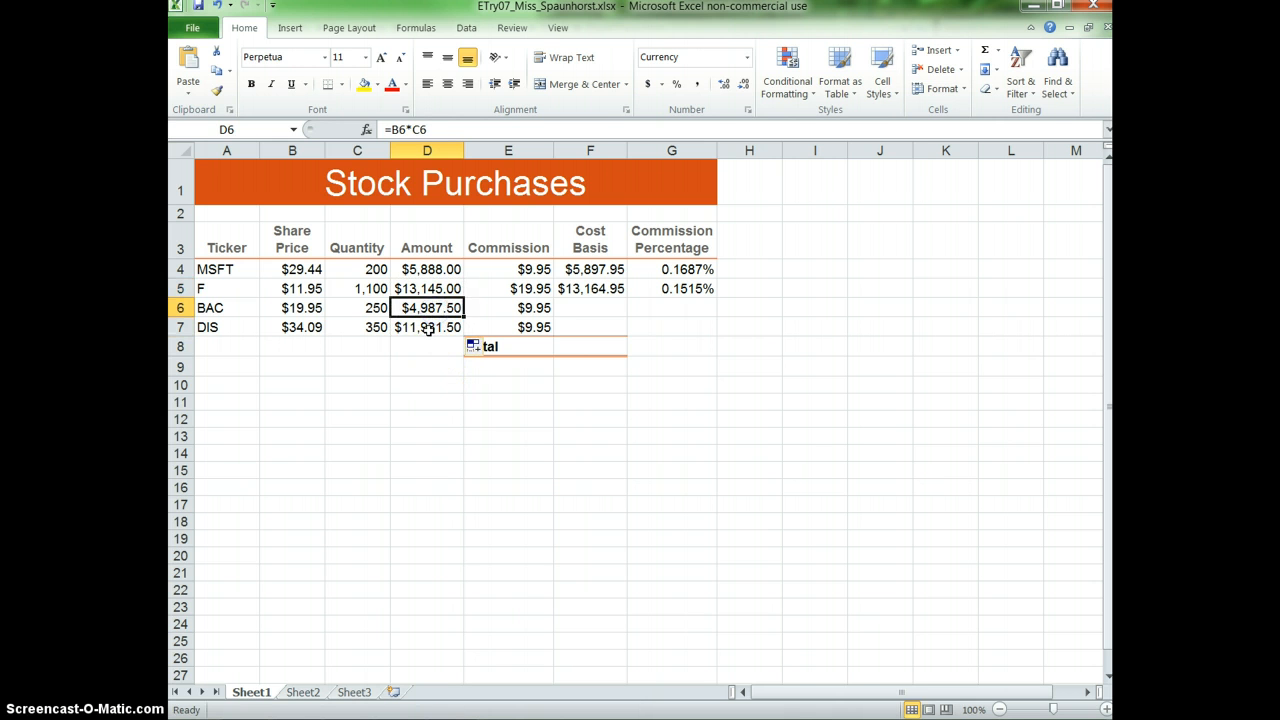
click(427, 329)
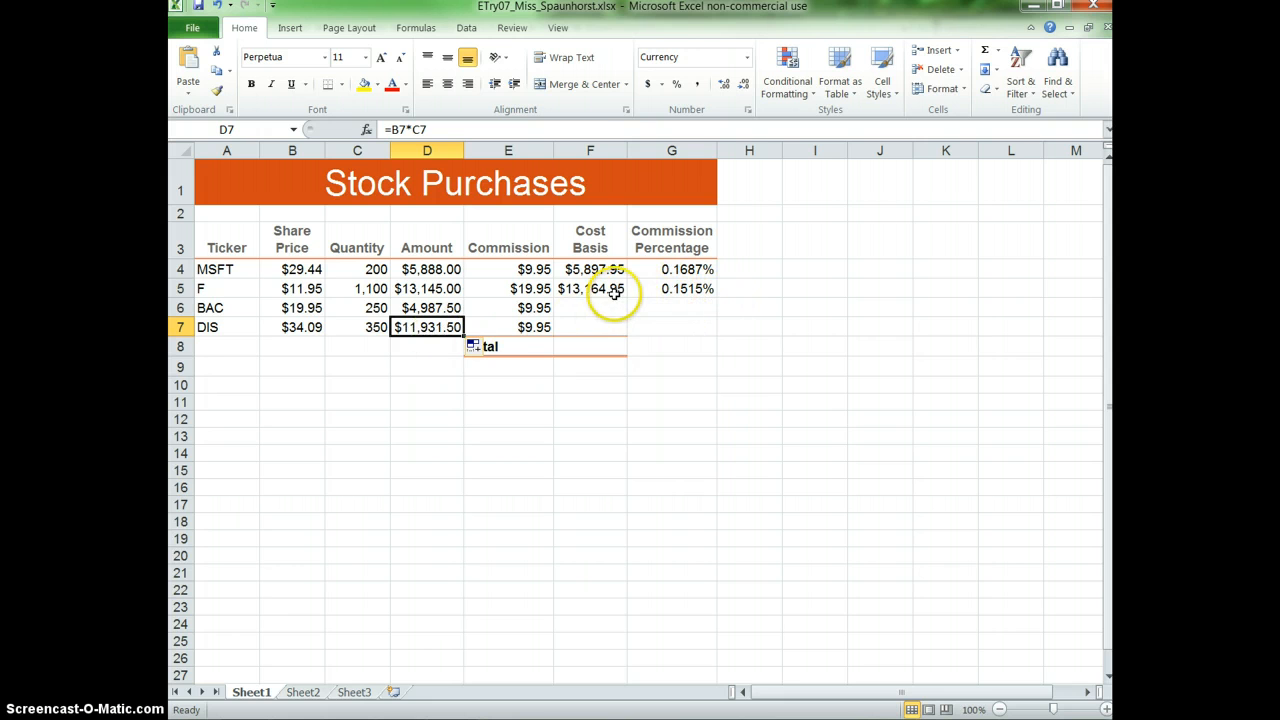
click(416, 312)
click(416, 332)
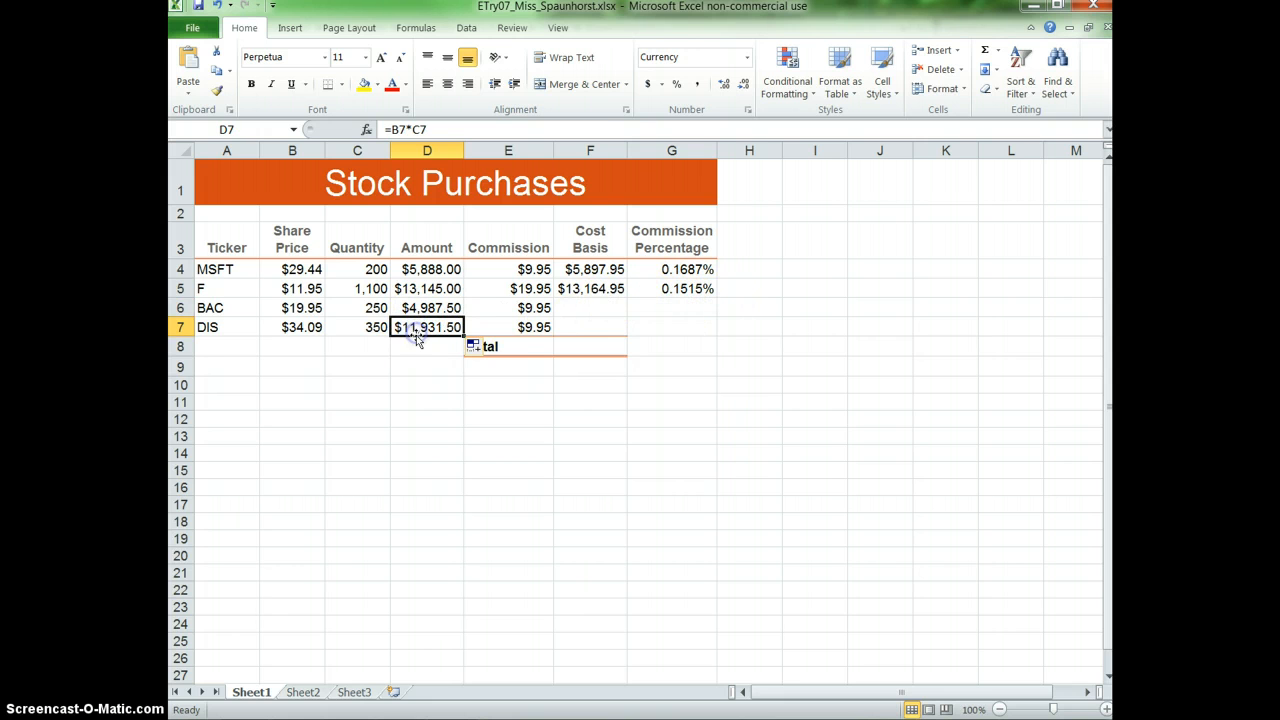
Fill the cost basis formula from F5 and the commission percentage formula from G5 down through row 7.
click(585, 290)
drag(625, 297, 622, 334)
click(690, 273)
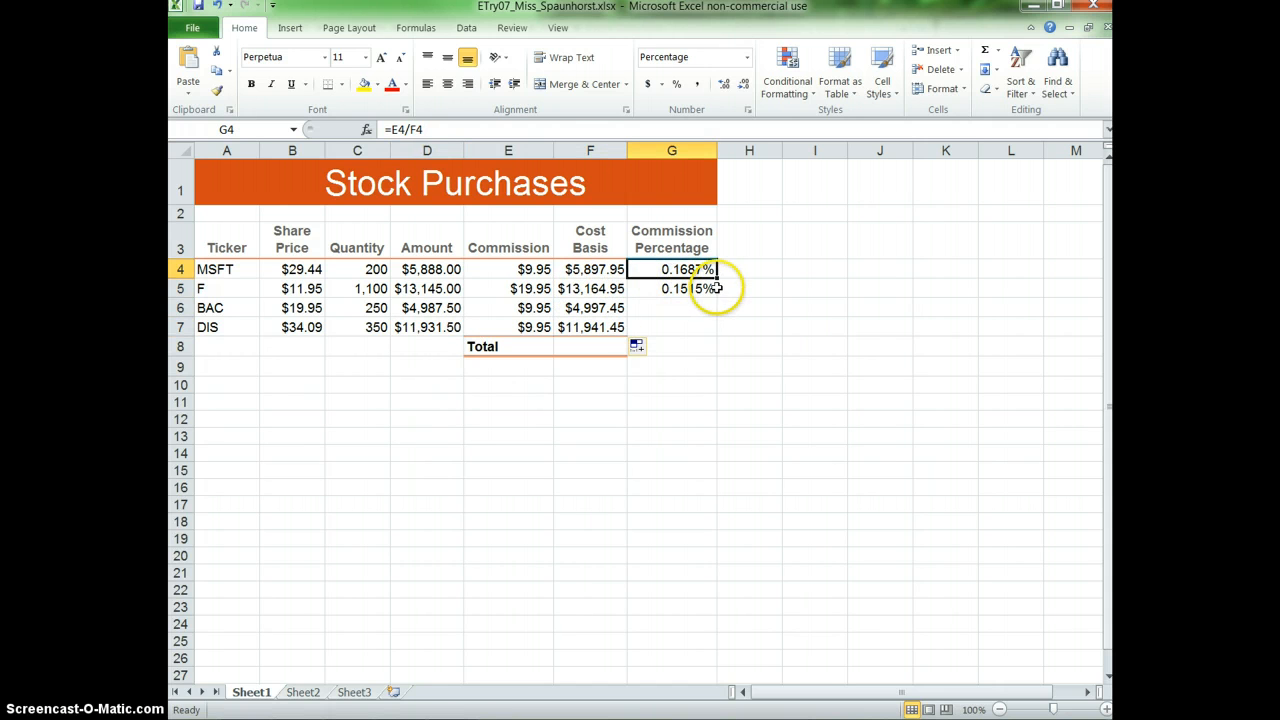
click(710, 290)
drag(716, 303, 712, 336)
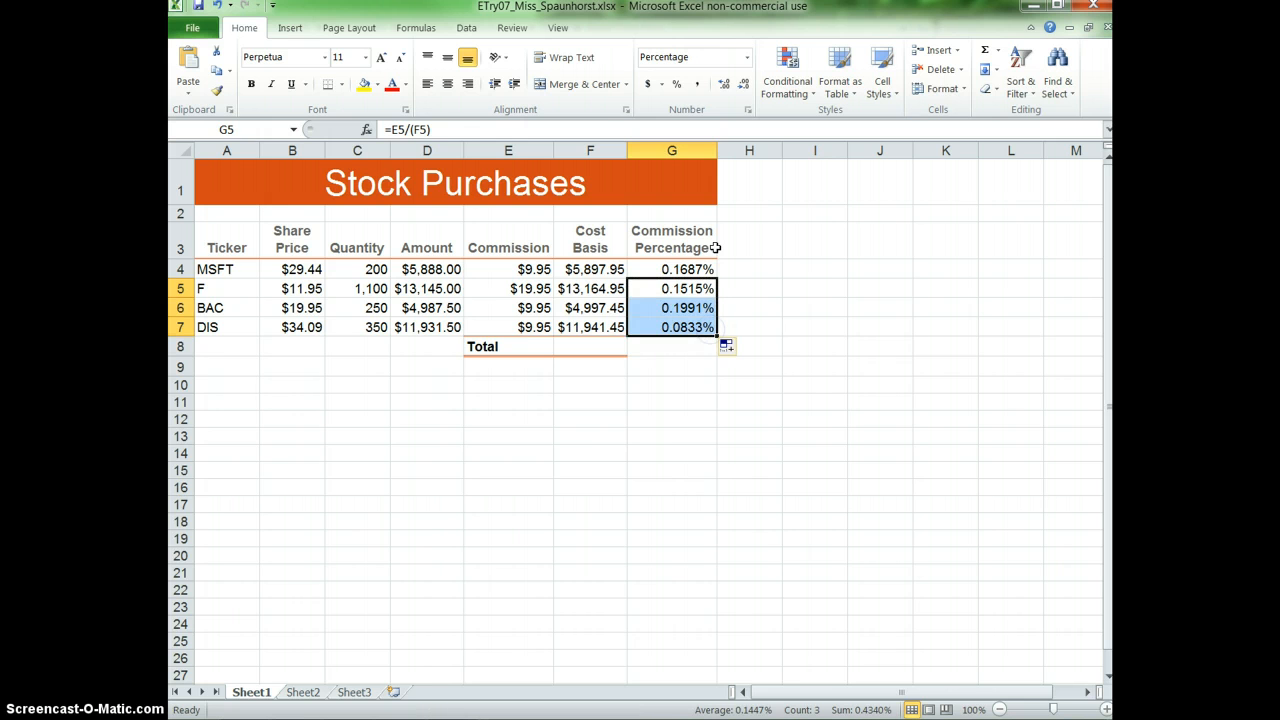
click(680, 327)
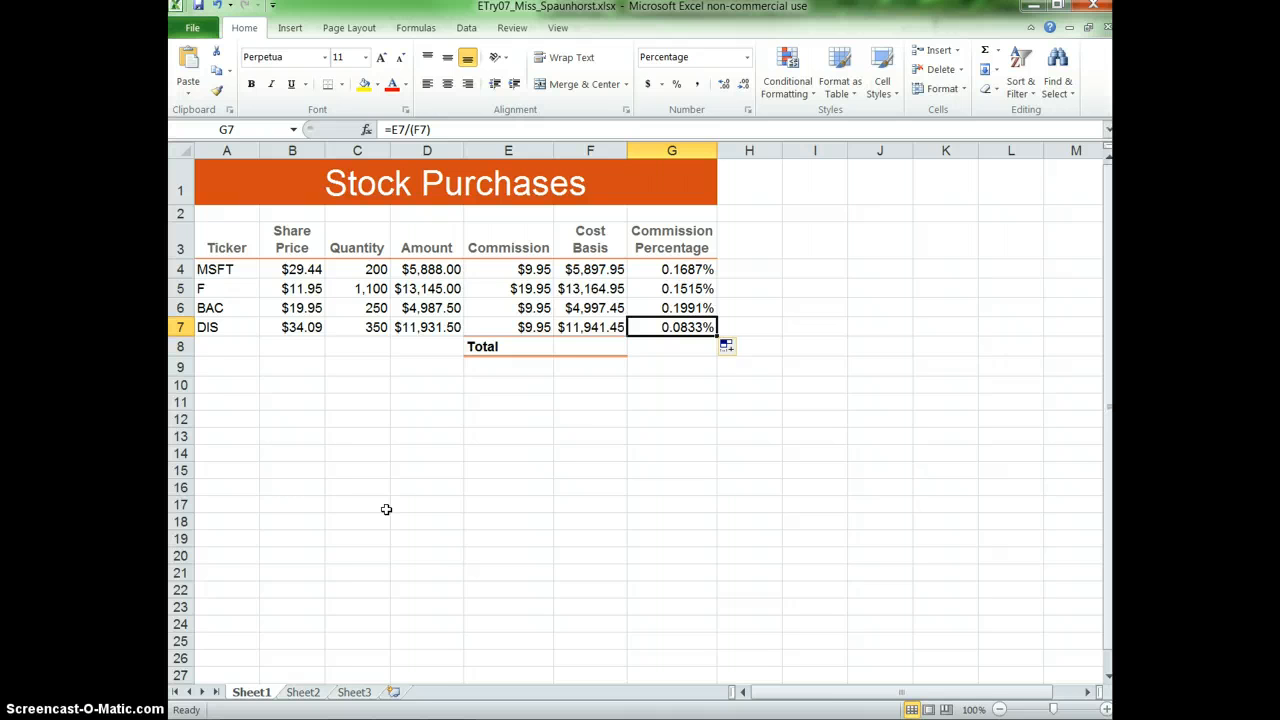
Total the cost basis range F4:F7 in F8 with the Sum function and save the workbook.
click(588, 353)
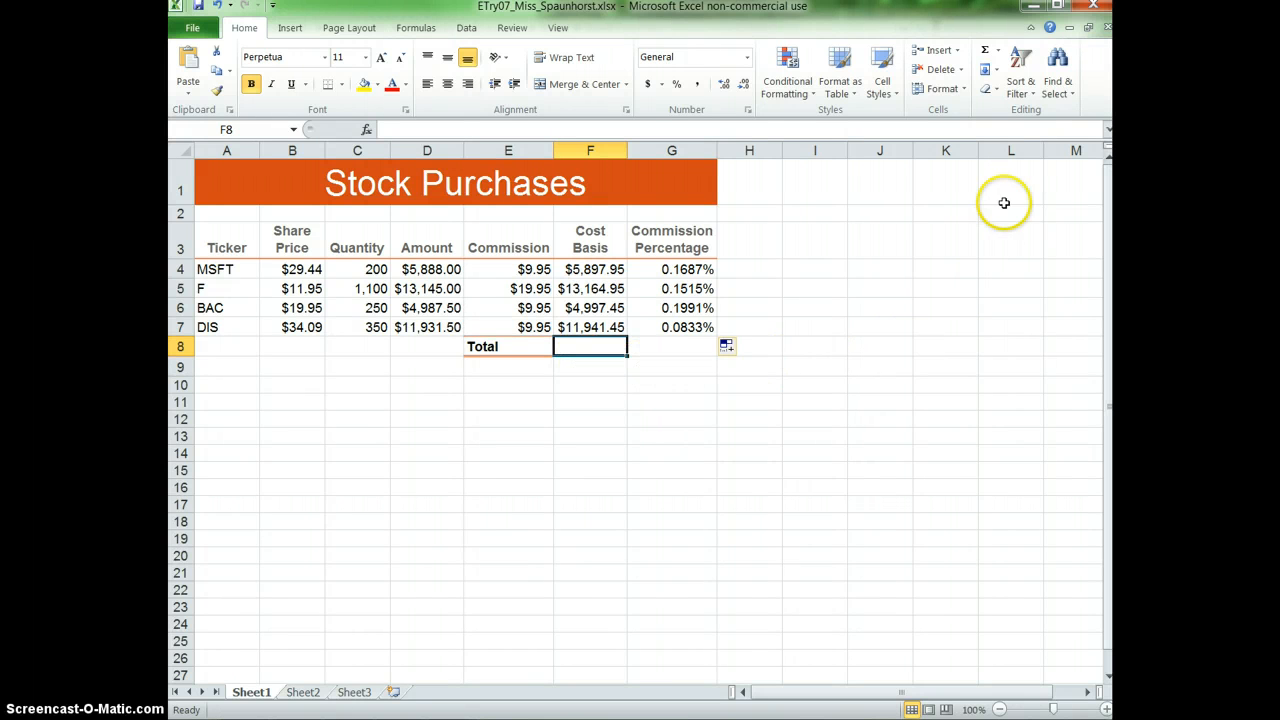
click(997, 55)
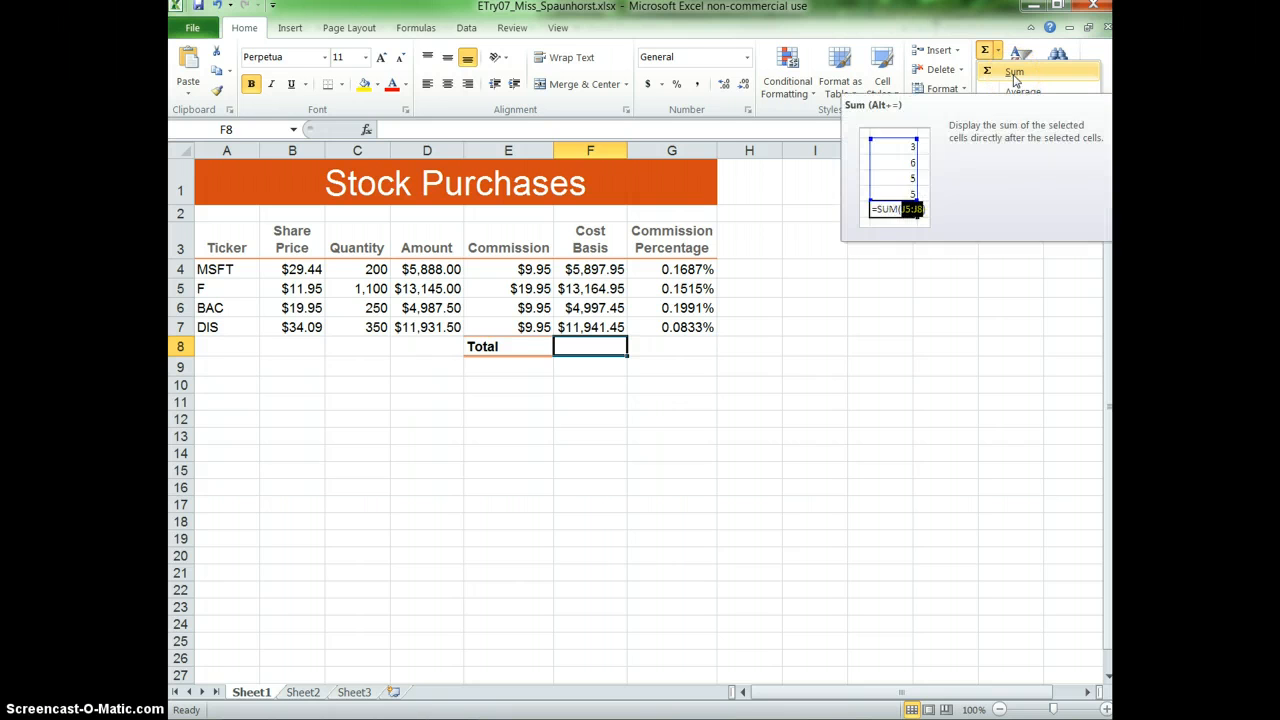
click(1012, 78)
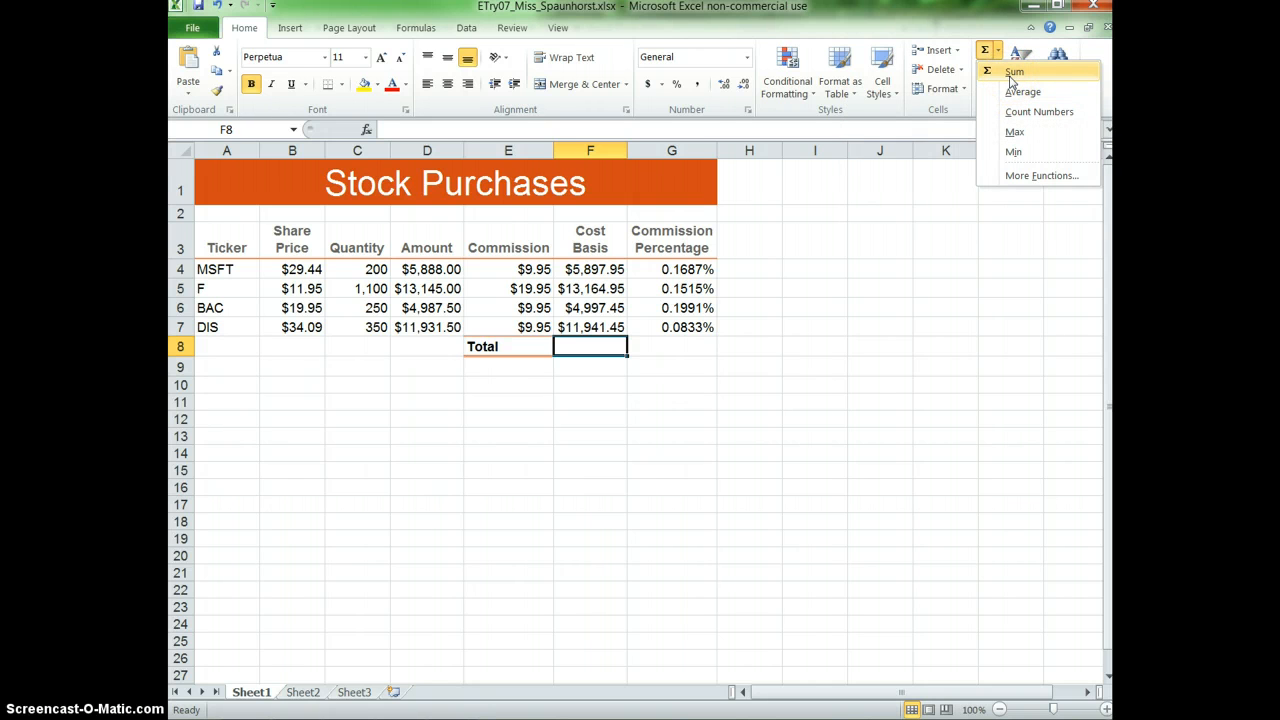
click(986, 50)
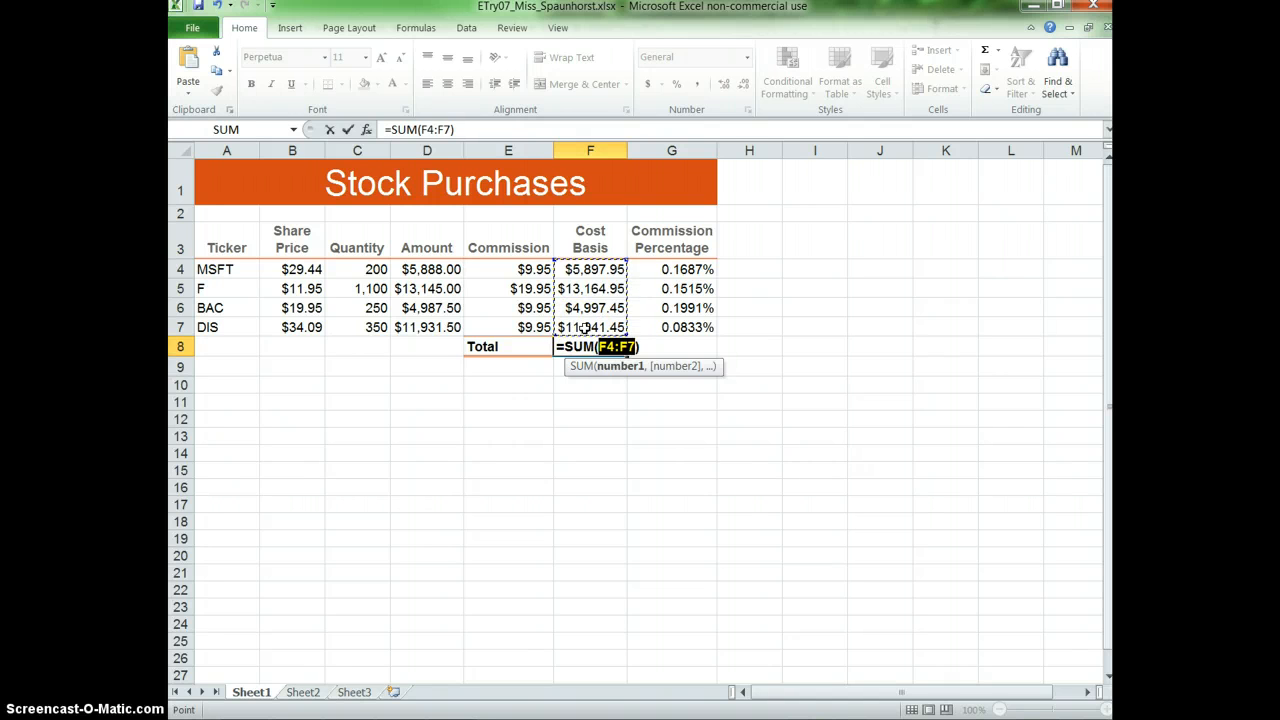
key(Return)
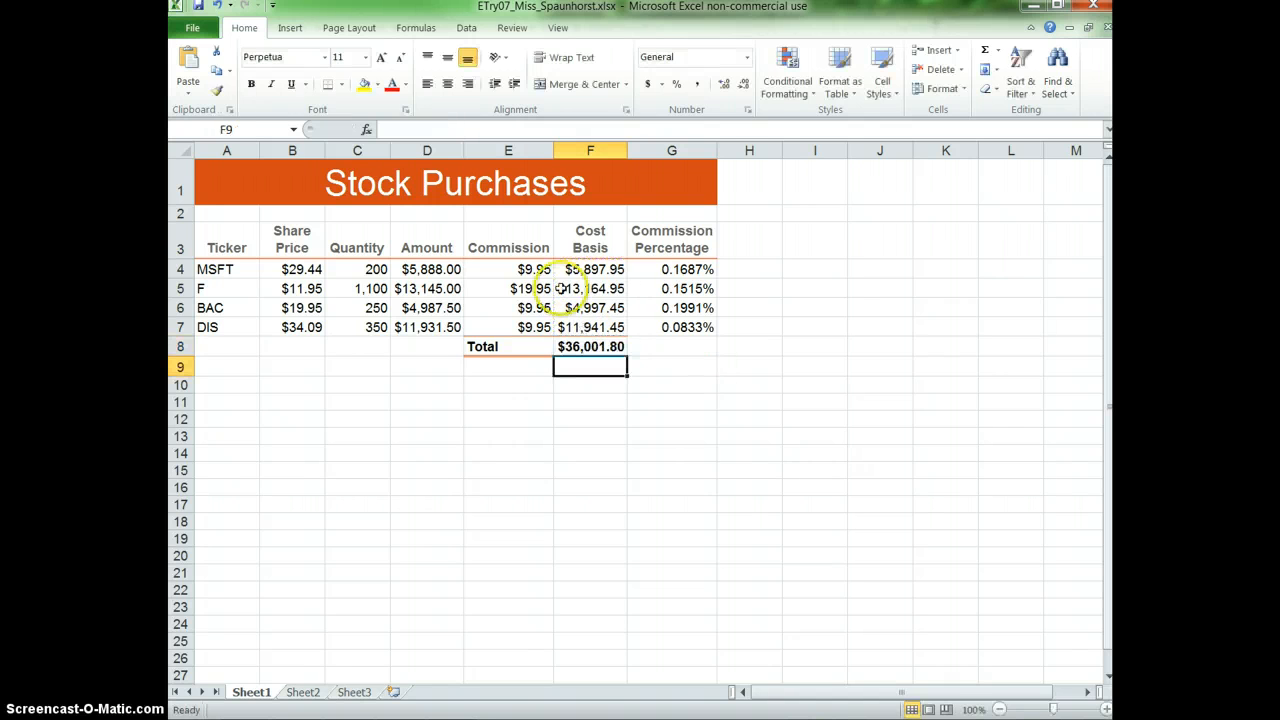
click(198, 8)
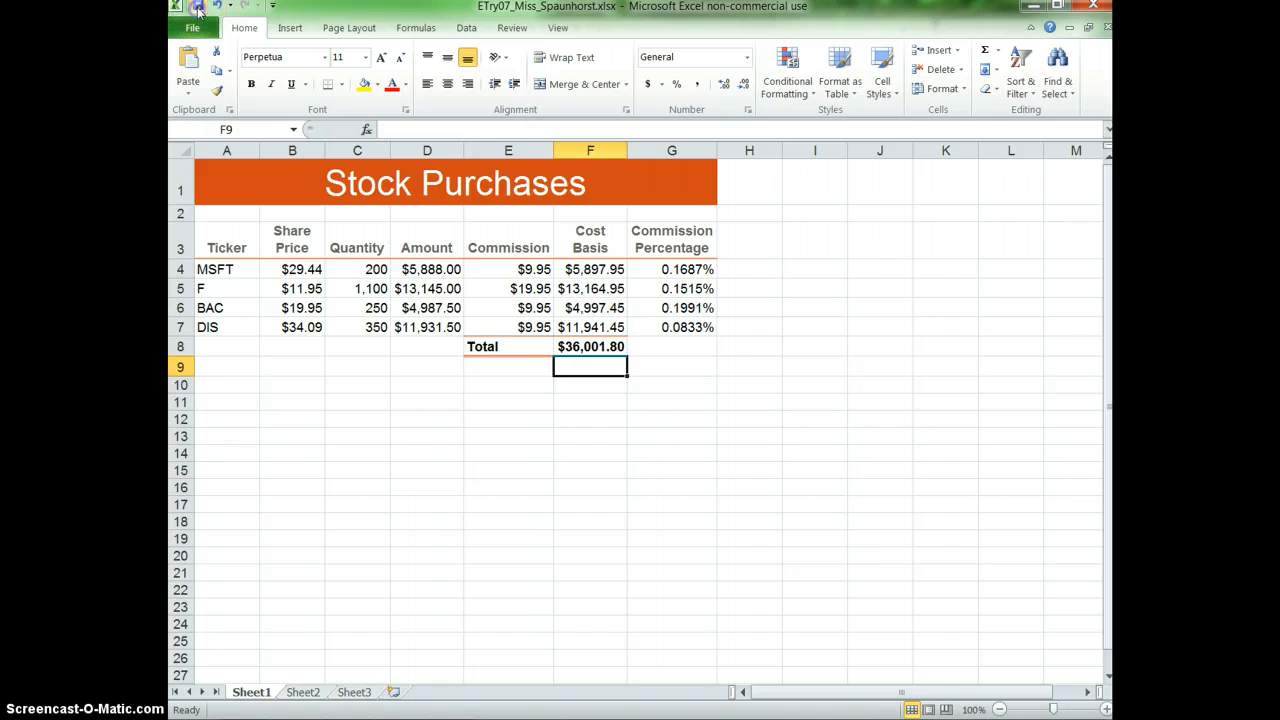